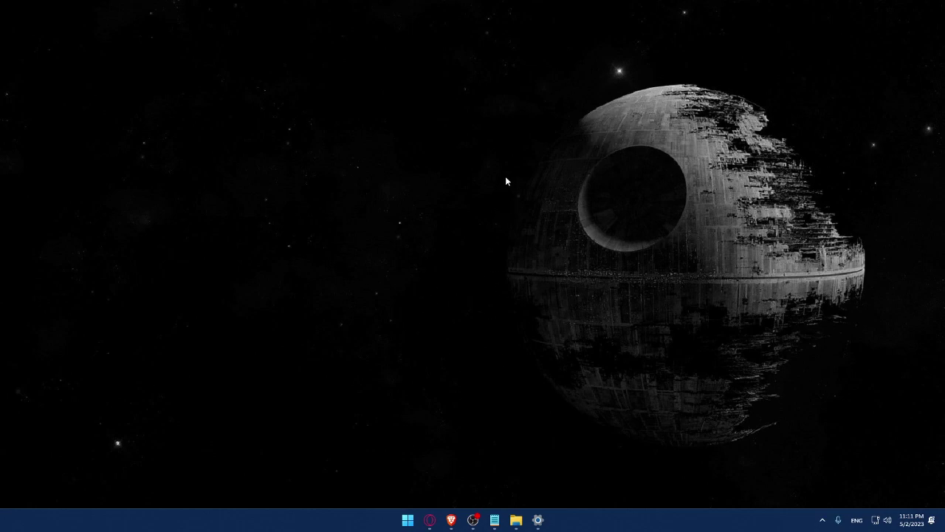
Launch the Brave browser from the taskbar to get a New Tab page.
{"action": "left_click", "coordinate": [452, 520]}
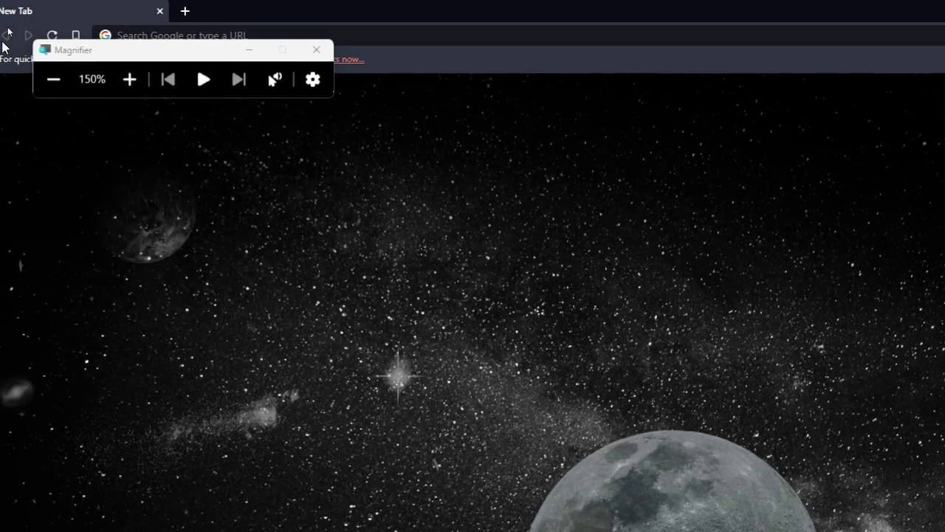
Navigate to wix.com and shrink the Magnifier view back to normal size.
{"action": "left_click_drag", "start_coordinate": [182, 53], "coordinate": [123, 293]}
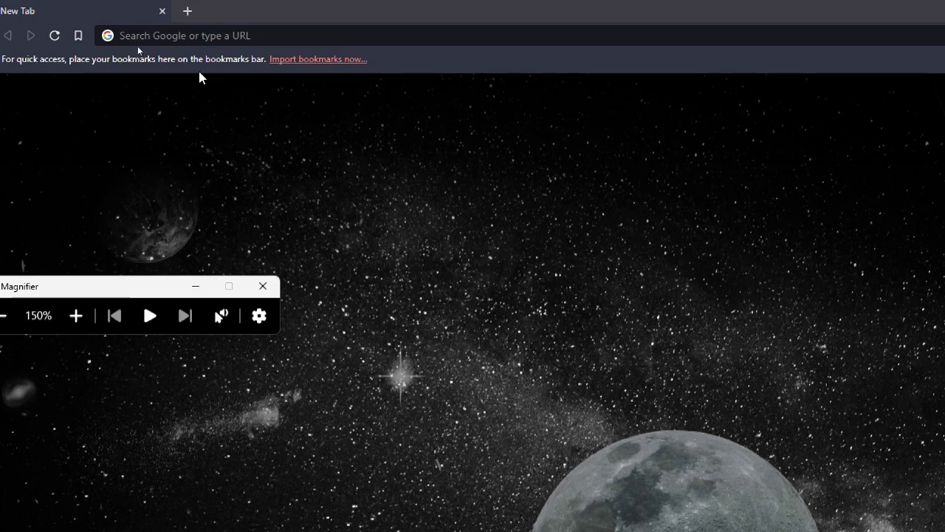
{"action": "left_click", "coordinate": [195, 36]}
{"action": "type", "text": "wix"}
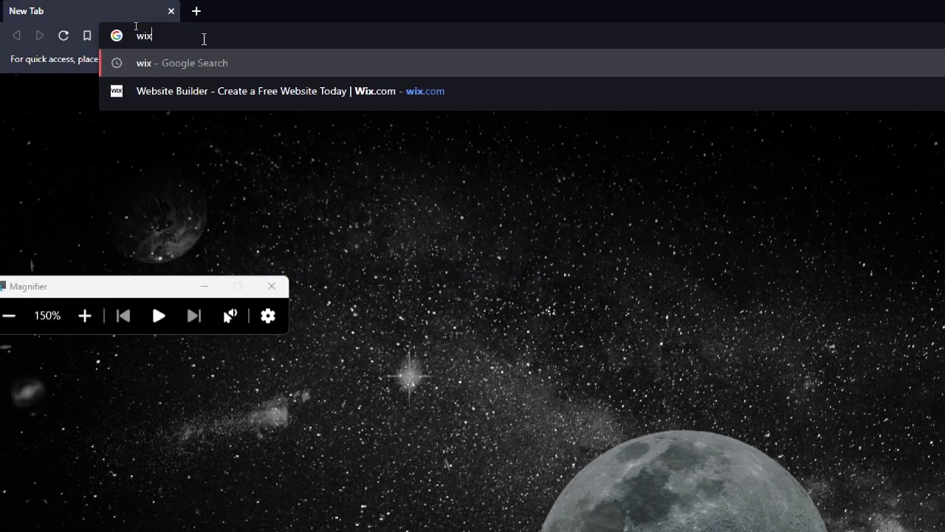
{"action": "type", "text": ".com"}
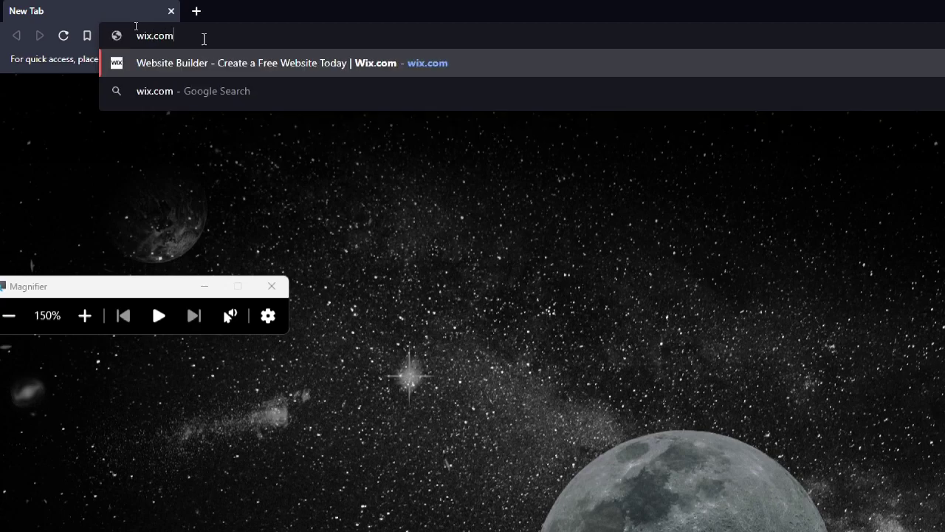
{"action": "key", "text": "Return"}
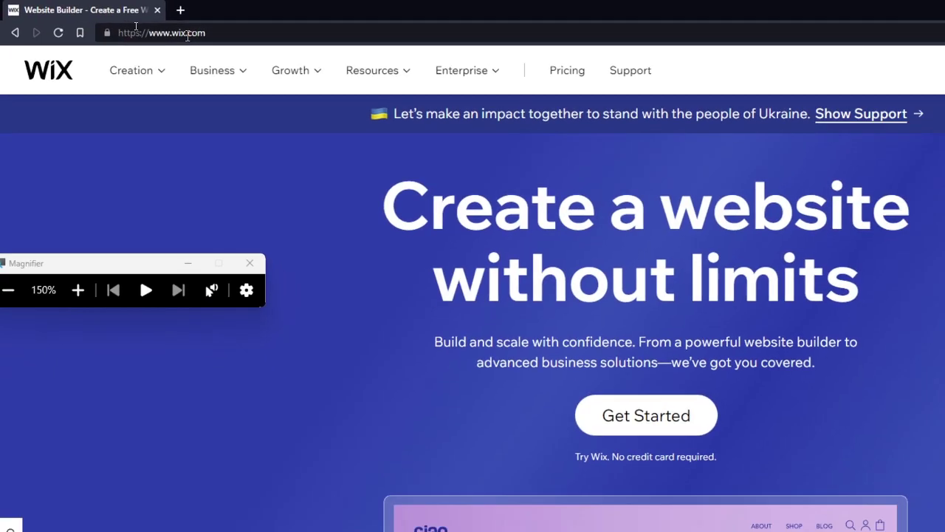
{"action": "key", "text": "super+minus"}
{"action": "left_click", "coordinate": [182, 192]}
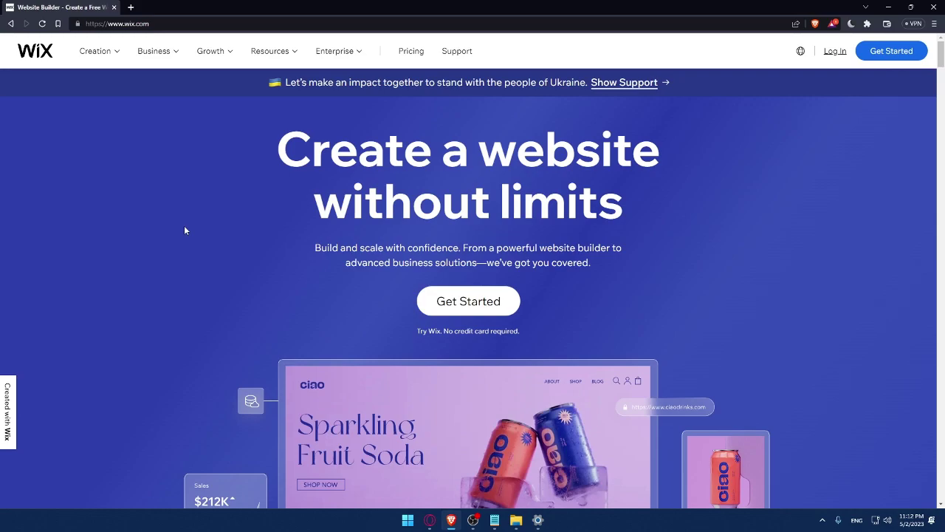
Go to the Wix Log In page showing email, Google, Facebook, Apple and SSO options.
{"action": "left_click", "coordinate": [835, 53]}
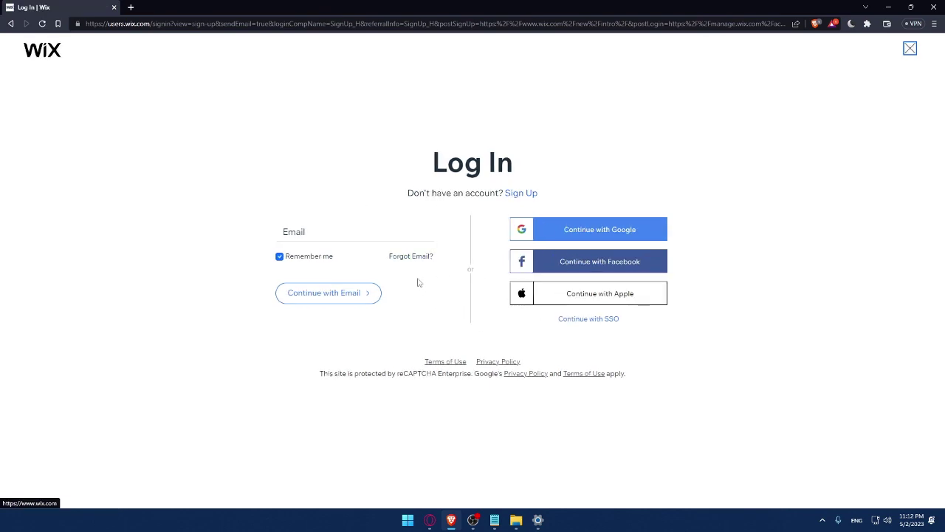
{"action": "left_click", "coordinate": [314, 235]}
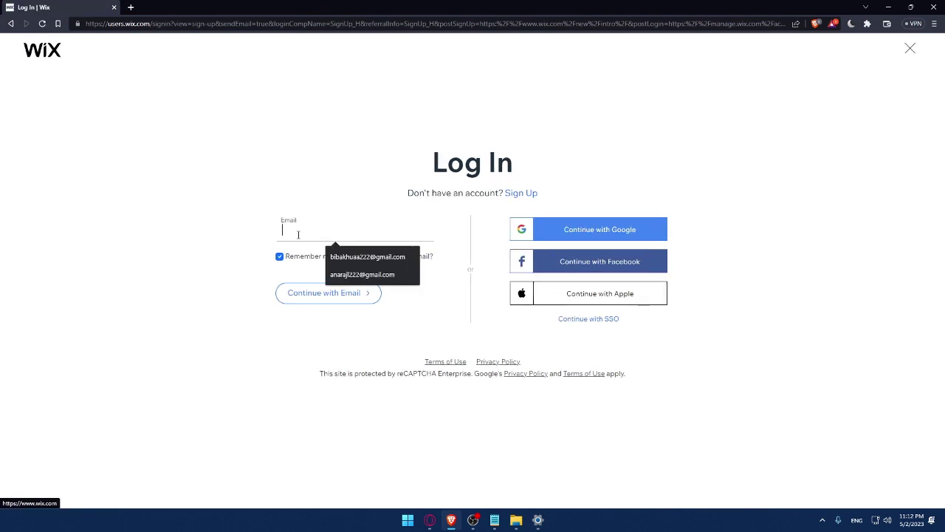
{"action": "left_click", "coordinate": [231, 213]}
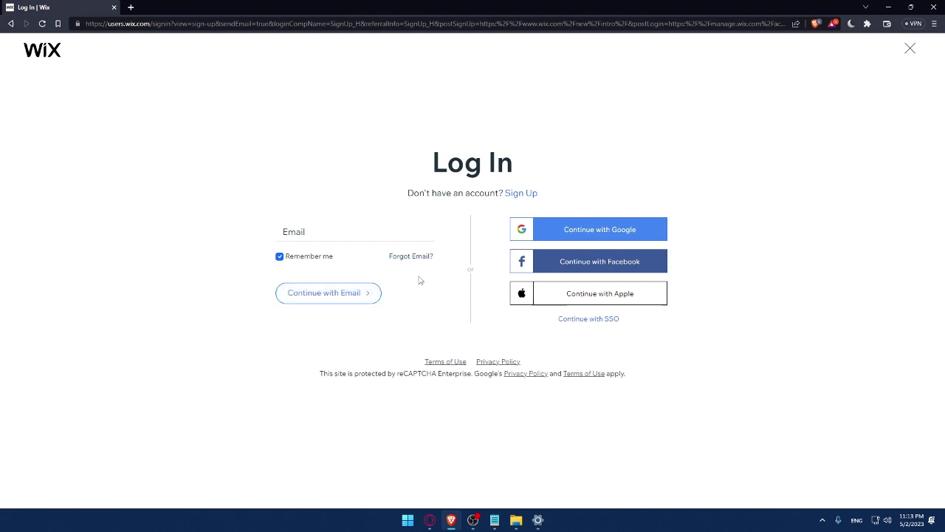
{"action": "right_click", "coordinate": [448, 362]}
{"action": "left_click", "coordinate": [479, 367]}
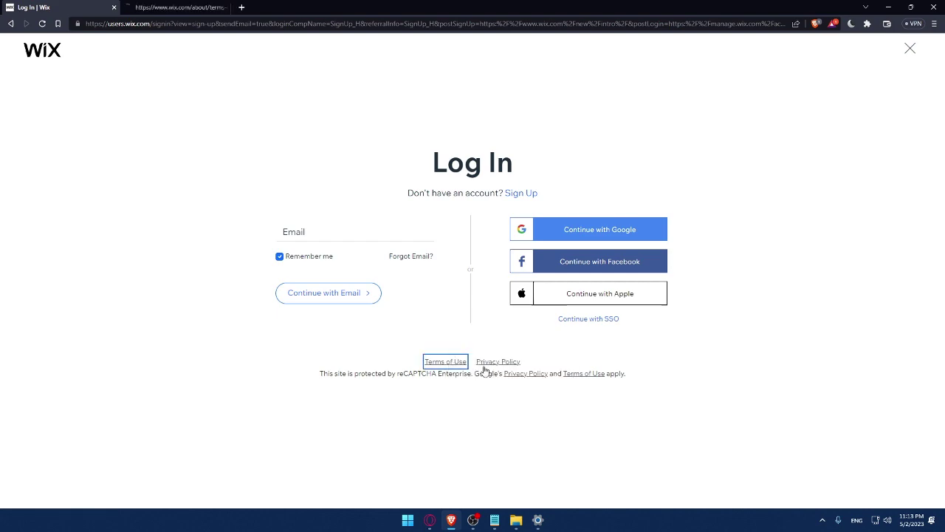
{"action": "right_click", "coordinate": [489, 363]}
{"action": "left_click", "coordinate": [517, 369]}
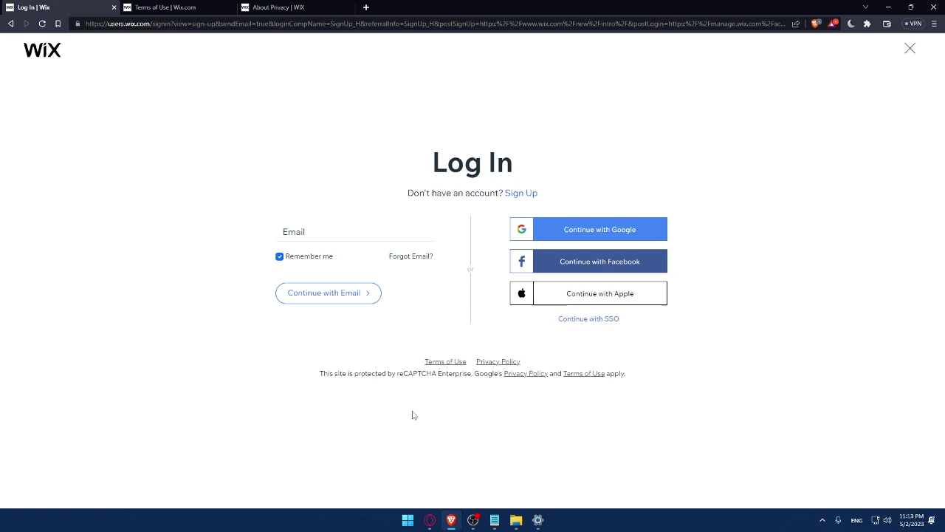
{"action": "left_click", "coordinate": [170, 7]}
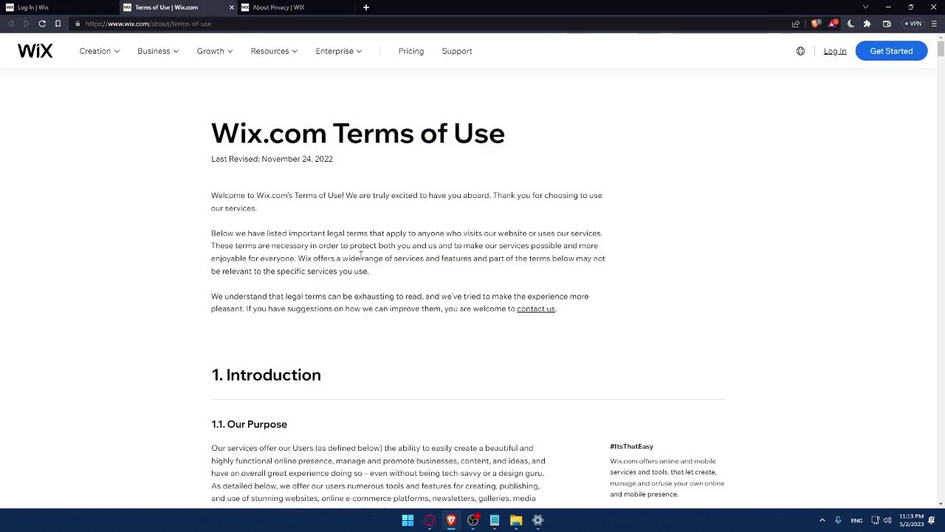
{"action": "scroll", "coordinate": [361, 255], "scroll_direction": "down", "scroll_amount": 20}
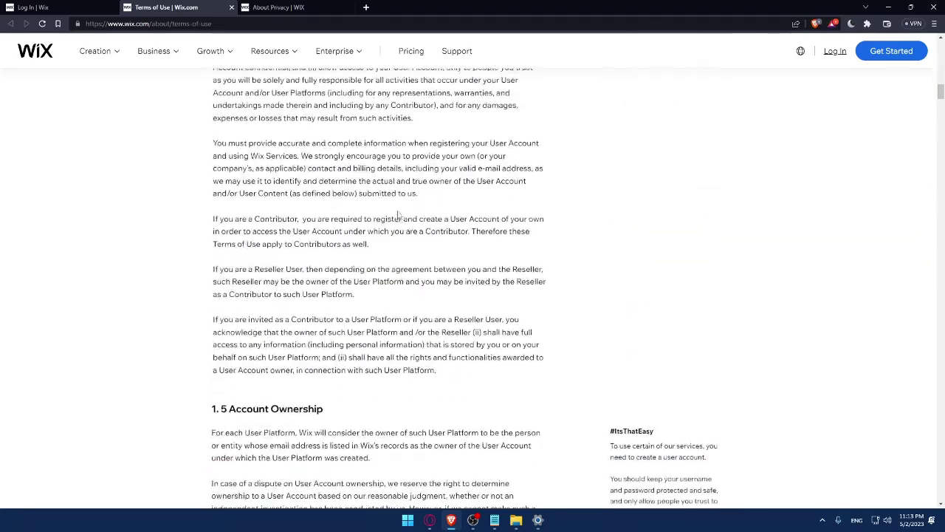
{"action": "scroll", "coordinate": [397, 218], "scroll_direction": "down", "scroll_amount": 20}
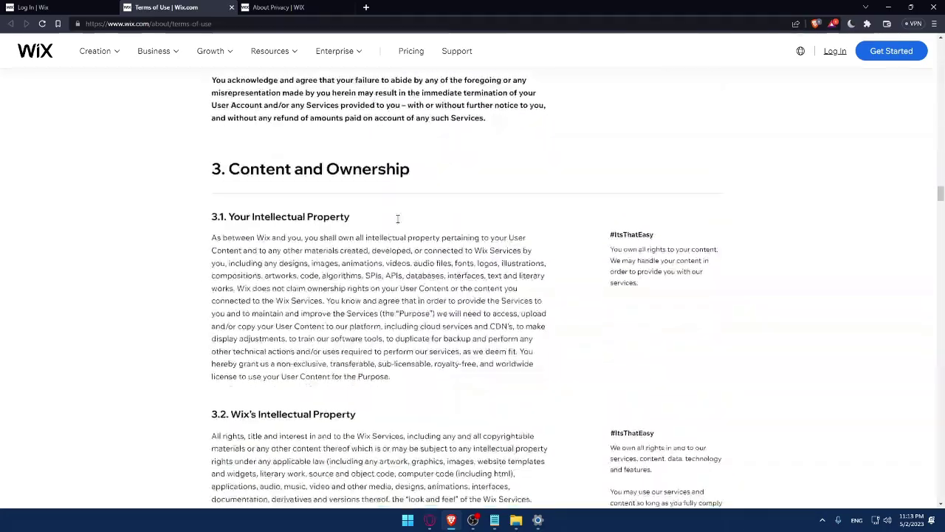
{"action": "left_click", "coordinate": [273, 8]}
{"action": "left_click", "coordinate": [231, 8]}
{"action": "scroll", "coordinate": [295, 165], "scroll_direction": "down", "scroll_amount": 10}
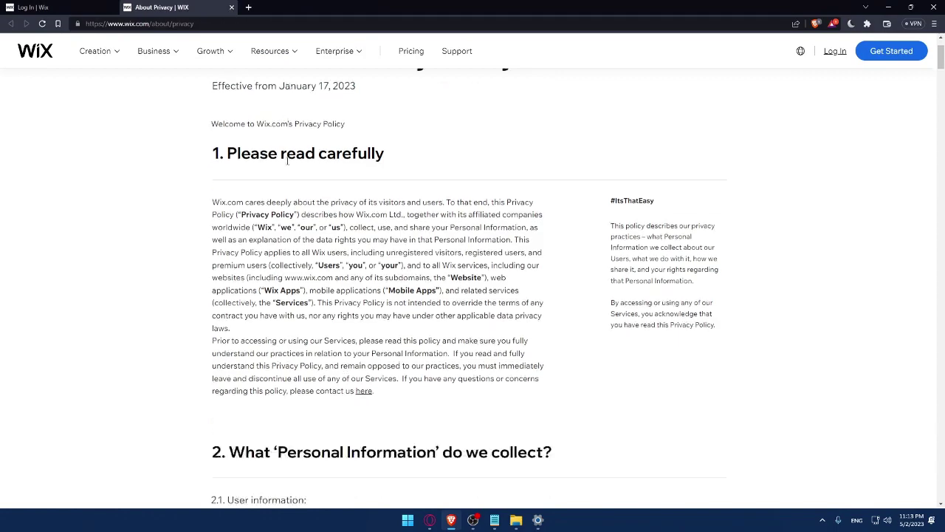
{"action": "scroll", "coordinate": [295, 165], "scroll_direction": "down", "scroll_amount": 15}
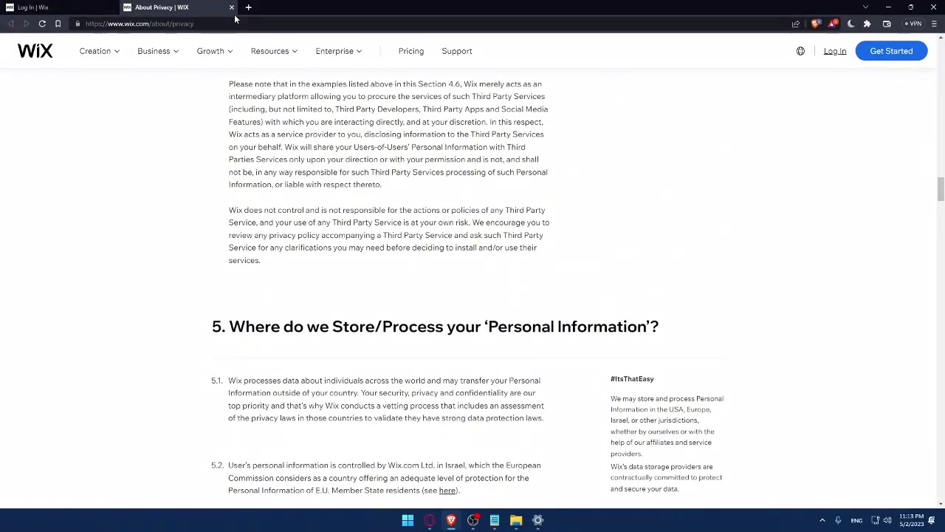
{"action": "left_click", "coordinate": [231, 7]}
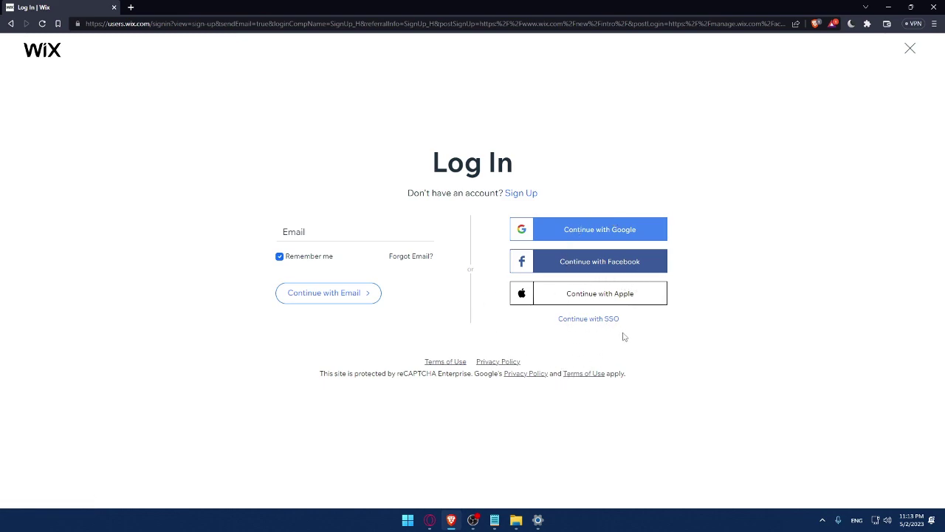
Switch from the Log In form to the Sign Up form via the 'Sign Up' link.
{"action": "left_click", "coordinate": [521, 197]}
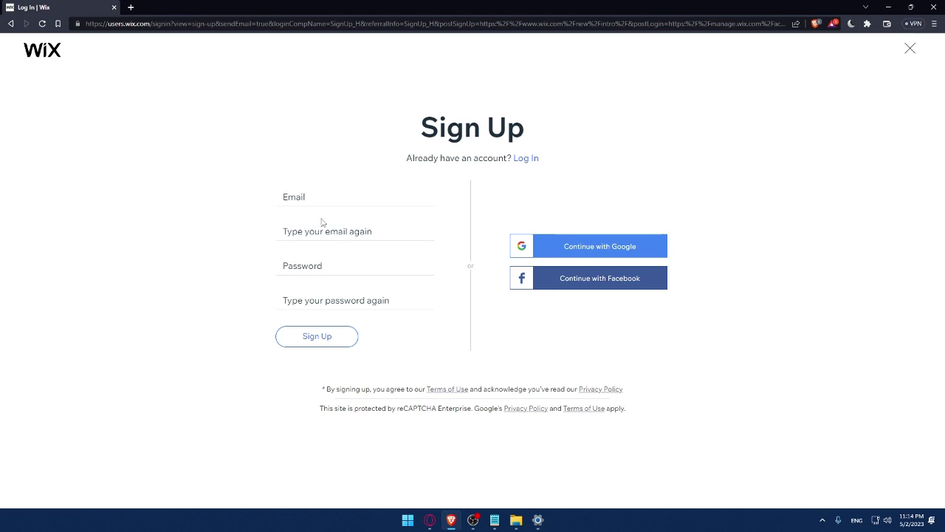
Fill in the sign-up email from the saved suggestion and type the account email again to confirm.
{"action": "left_click", "coordinate": [320, 200]}
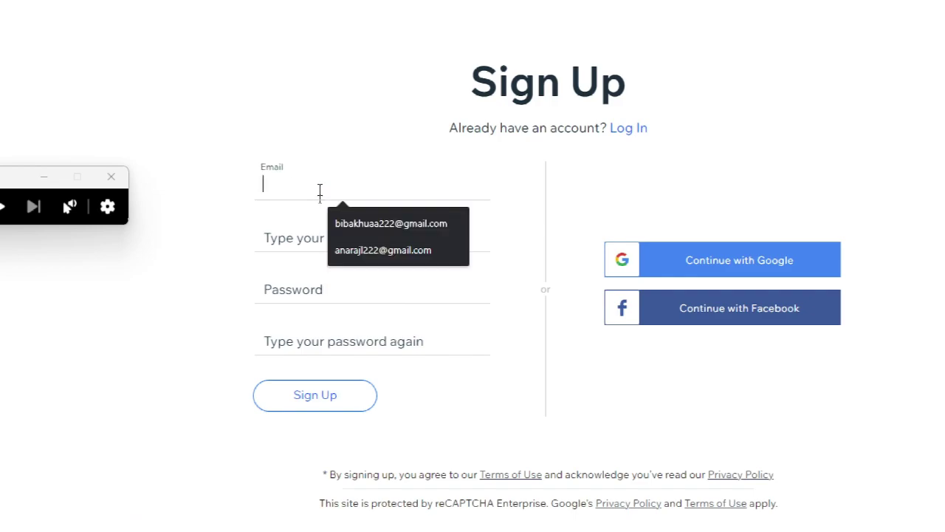
{"action": "left_click", "coordinate": [350, 221]}
{"action": "left_click", "coordinate": [379, 239]}
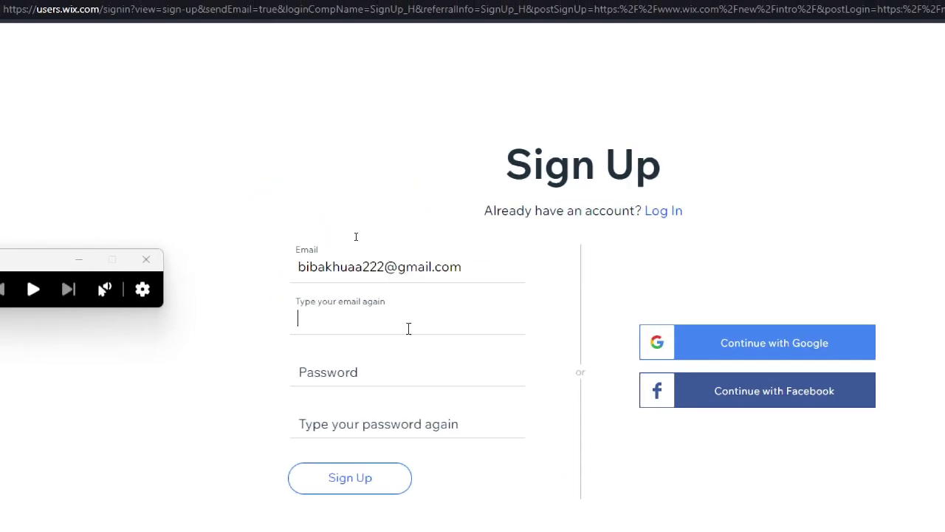
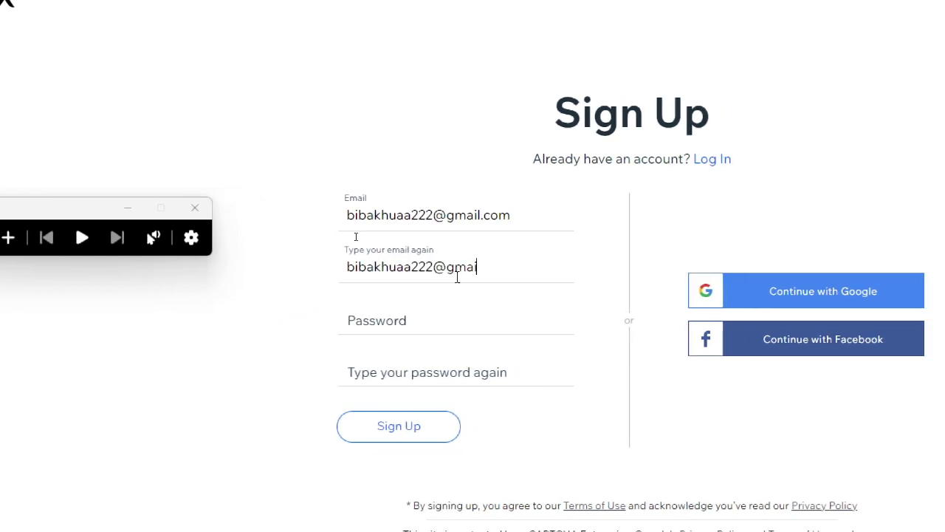
Enter the account password in both password fields so they match.
{"action": "left_click", "coordinate": [432, 311]}
{"action": "type", "text": "•••••••"}
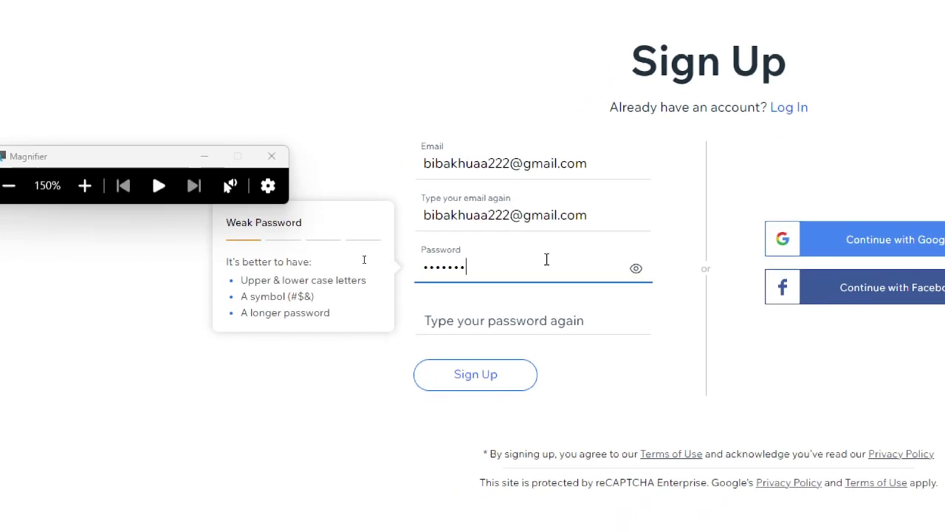
{"action": "type", "text": "••"}
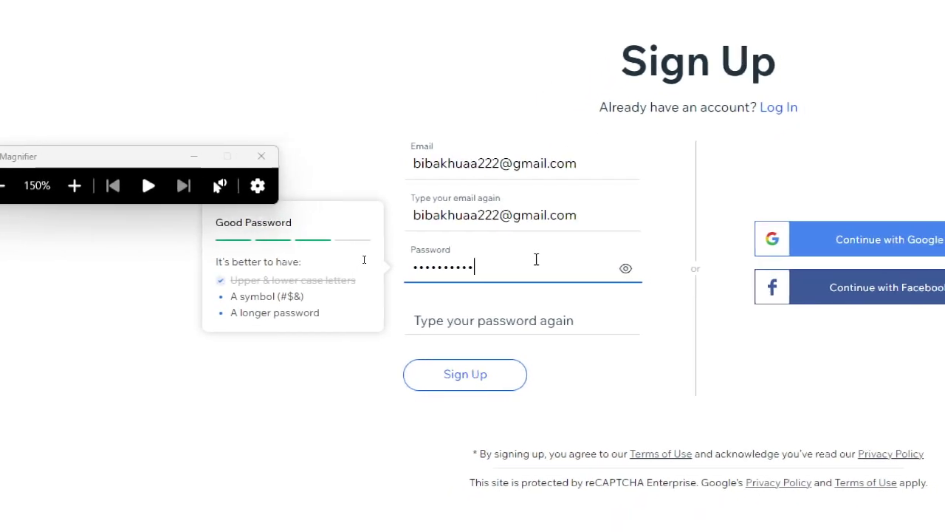
{"action": "left_click", "coordinate": [502, 321]}
{"action": "type", "text": "•••••"}
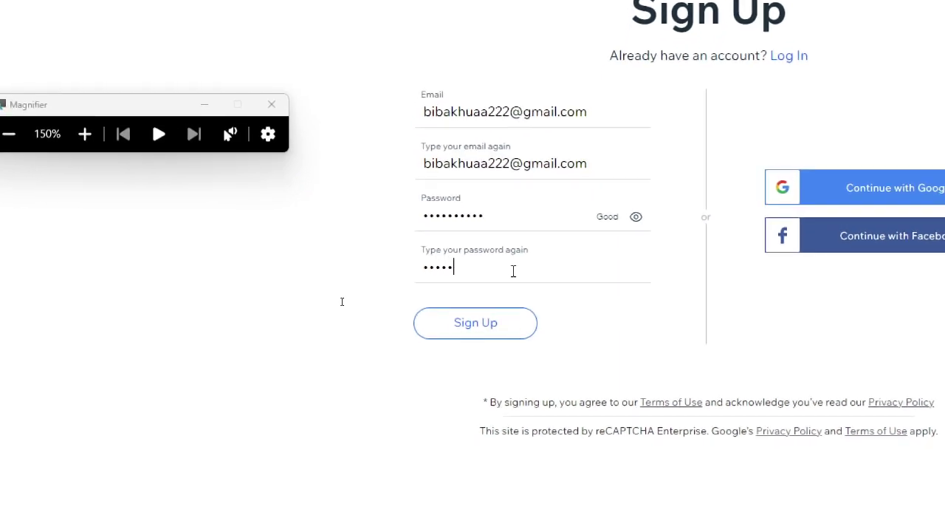
{"action": "type", "text": "••"}
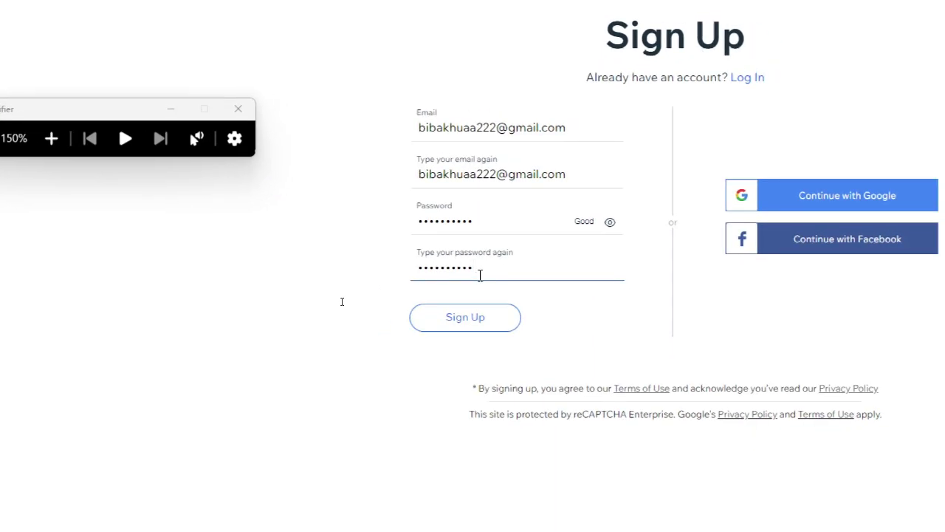
{"action": "key", "text": "super+minus"}
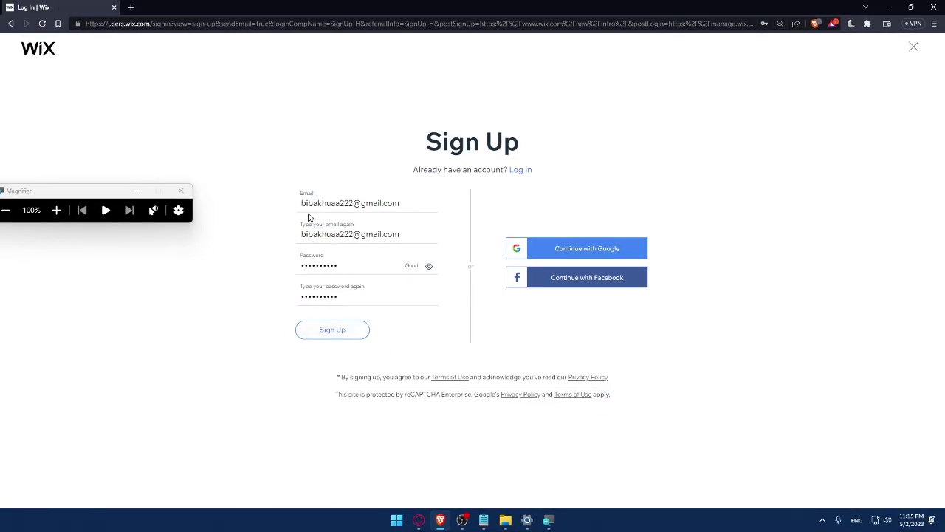
Sign up through 'Continue with Google', choosing the Google account in the popup.
{"action": "left_click", "coordinate": [587, 255]}
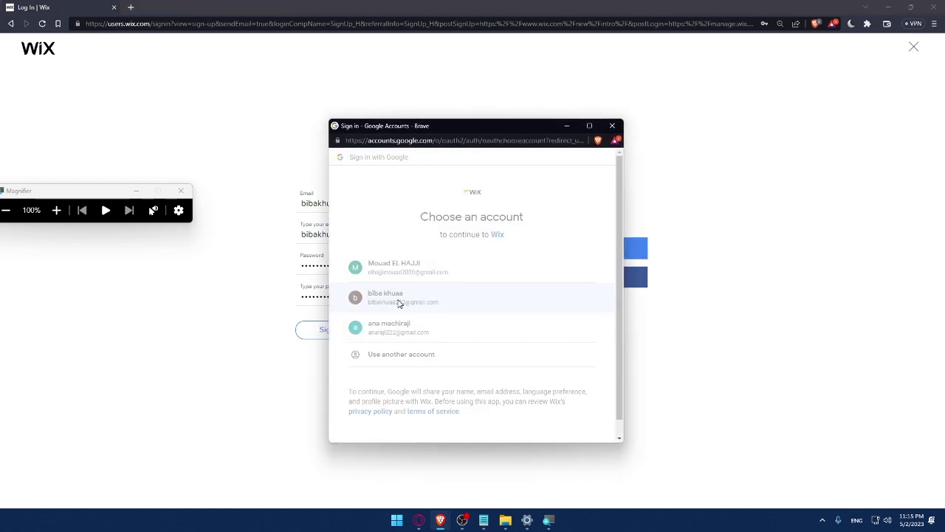
{"action": "left_click", "coordinate": [398, 303]}
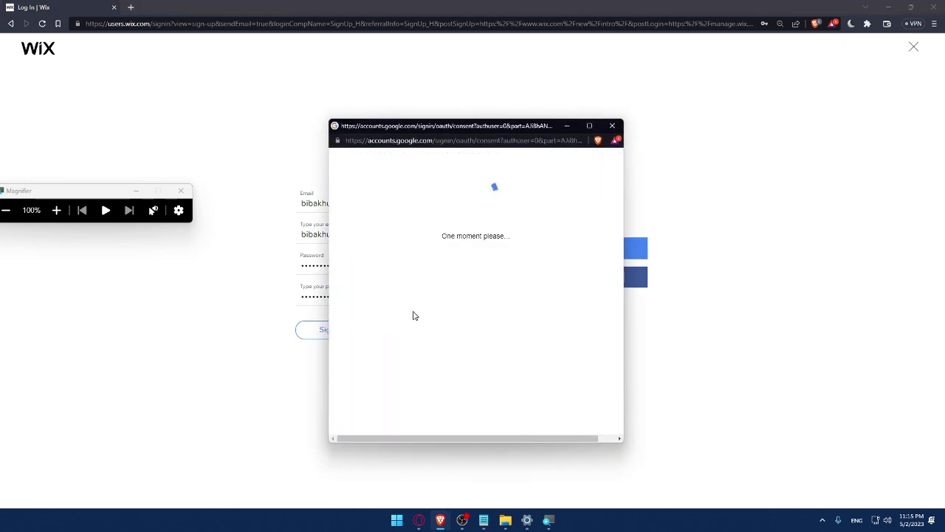
{"action": "key", "text": "super+Escape"}
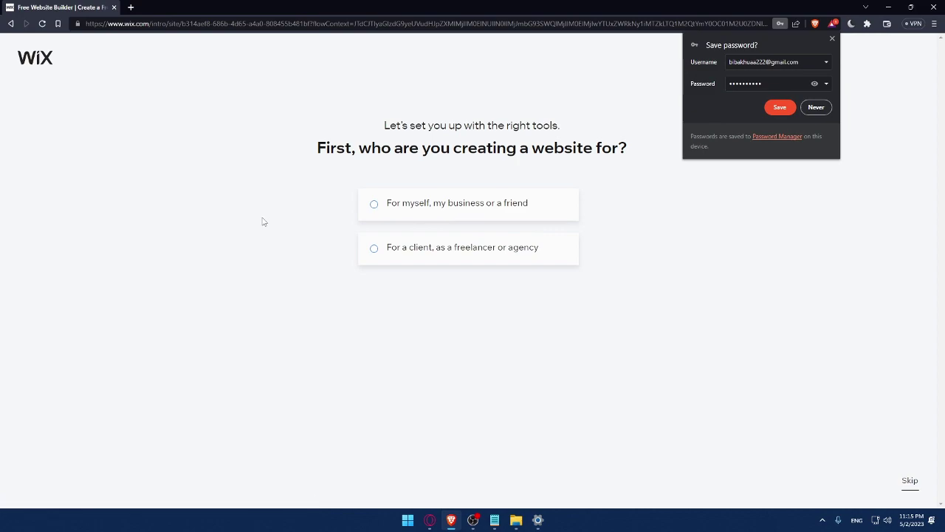
Save the password, mark the site as for yourself, and choose Online Store as the website type.
{"action": "left_click", "coordinate": [780, 107]}
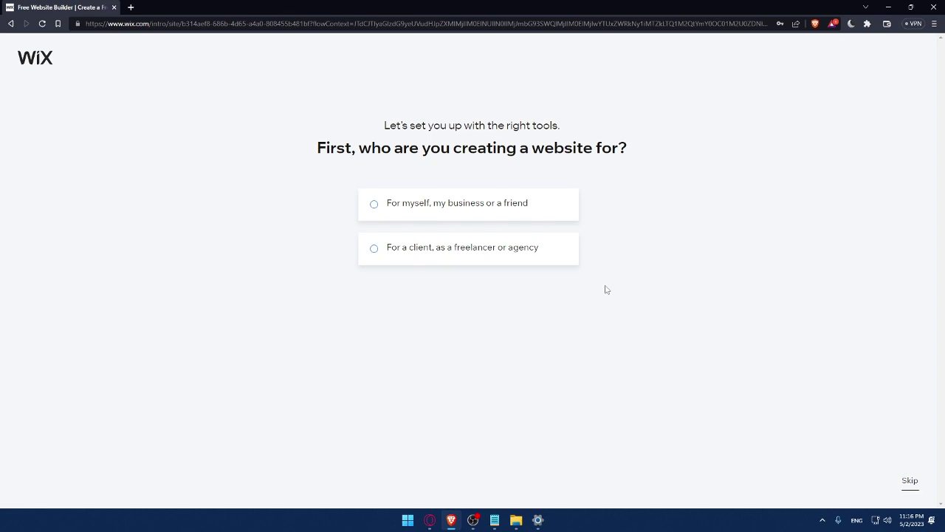
{"action": "left_click", "coordinate": [397, 215]}
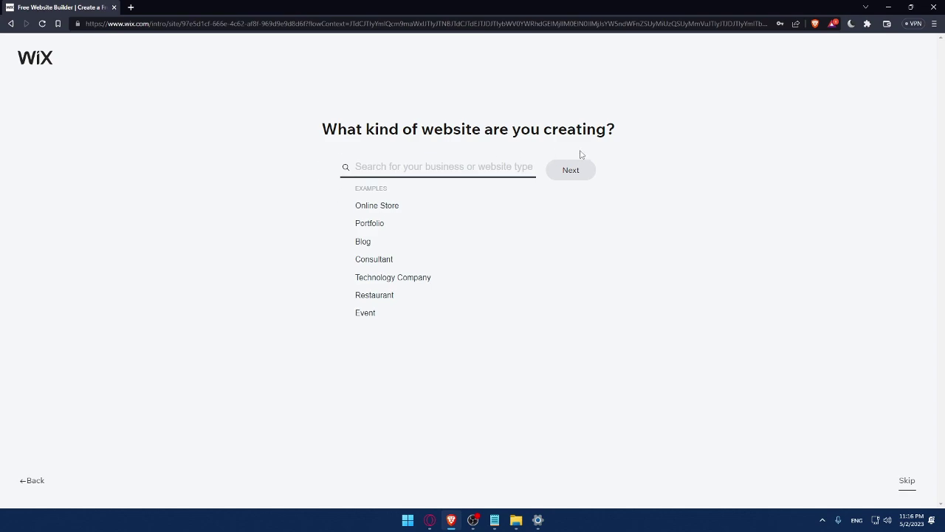
{"action": "left_click", "coordinate": [356, 211]}
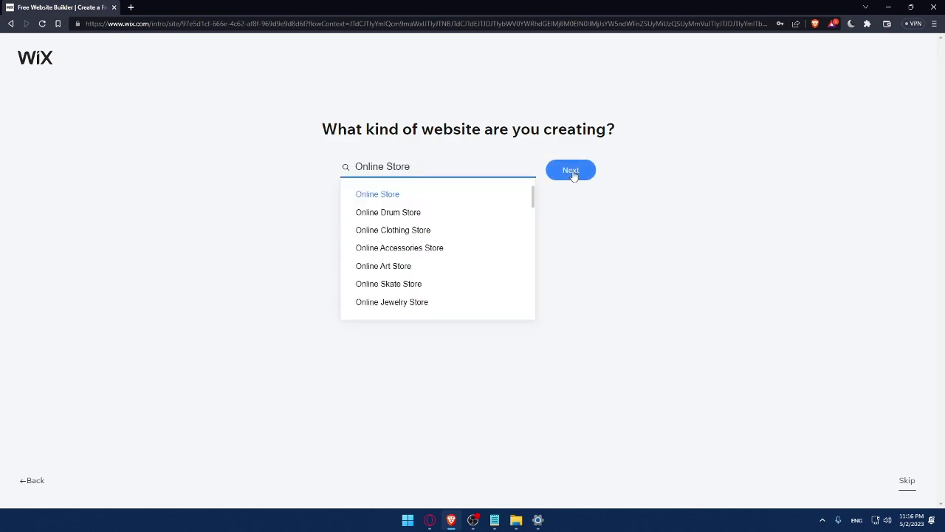
{"action": "left_click", "coordinate": [574, 175]}
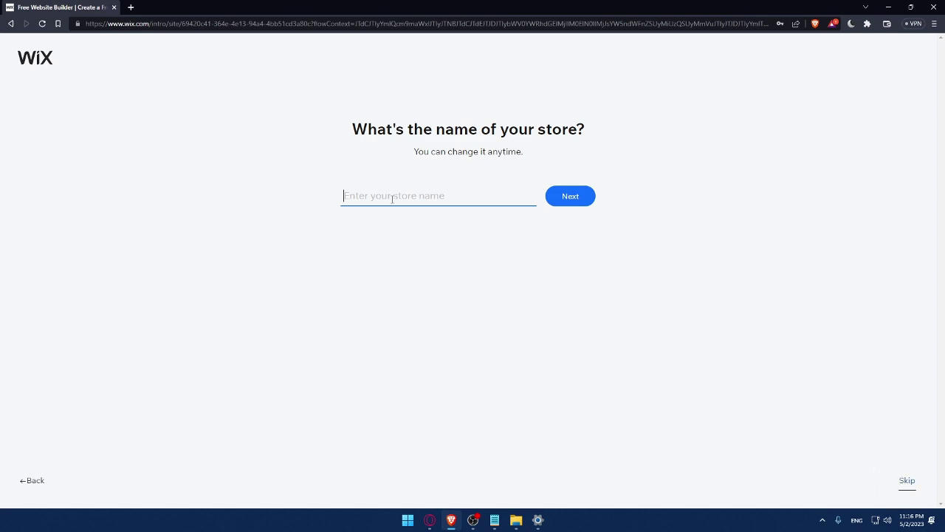
Name the store MrOmix and continue to the features step.
{"action": "type", "text": "MrOmix"}
{"action": "left_click", "coordinate": [581, 201]}
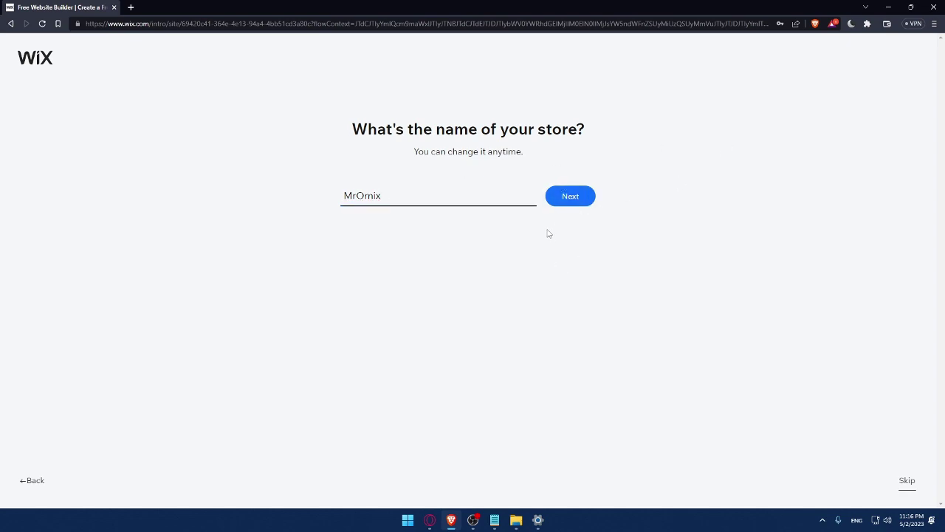
{"action": "left_click", "coordinate": [566, 205]}
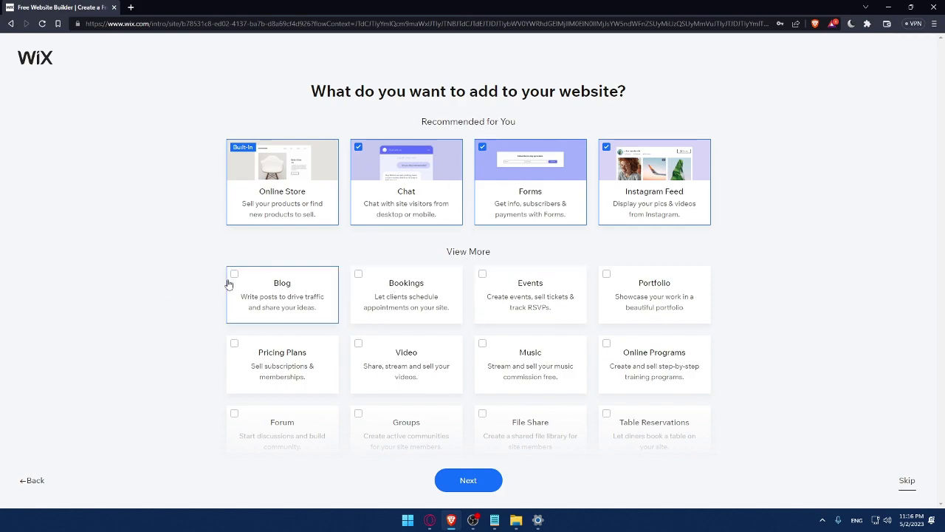
Add Blog, Music and Video to the website's features.
{"action": "left_click", "coordinate": [258, 284]}
{"action": "scroll", "coordinate": [441, 362], "scroll_direction": "down", "scroll_amount": 1}
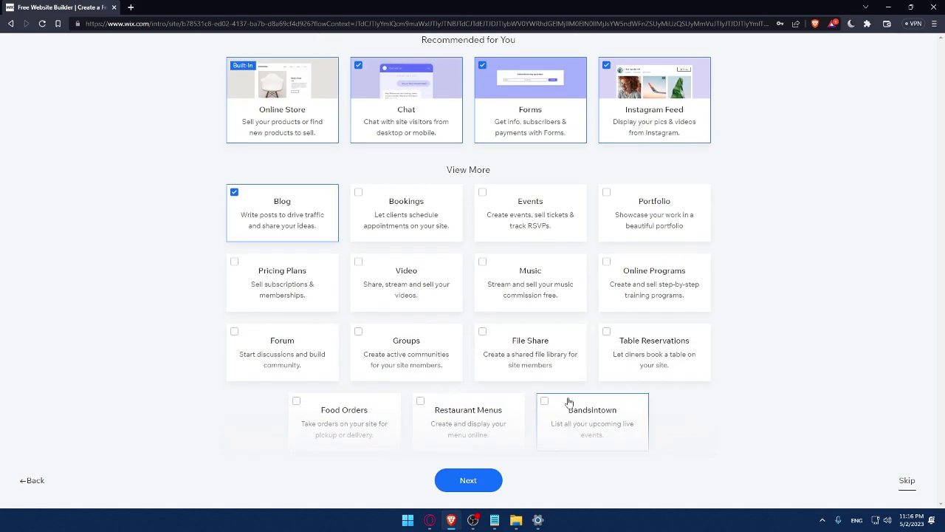
{"action": "left_click", "coordinate": [497, 274]}
{"action": "left_click", "coordinate": [362, 270]}
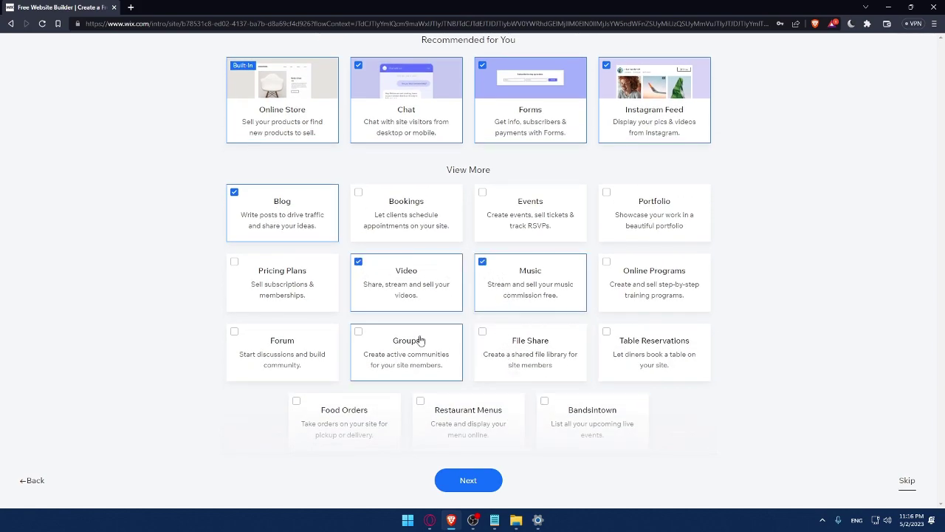
Confirm the chosen features and go to the MrOmix store dashboard.
{"action": "left_click", "coordinate": [469, 480]}
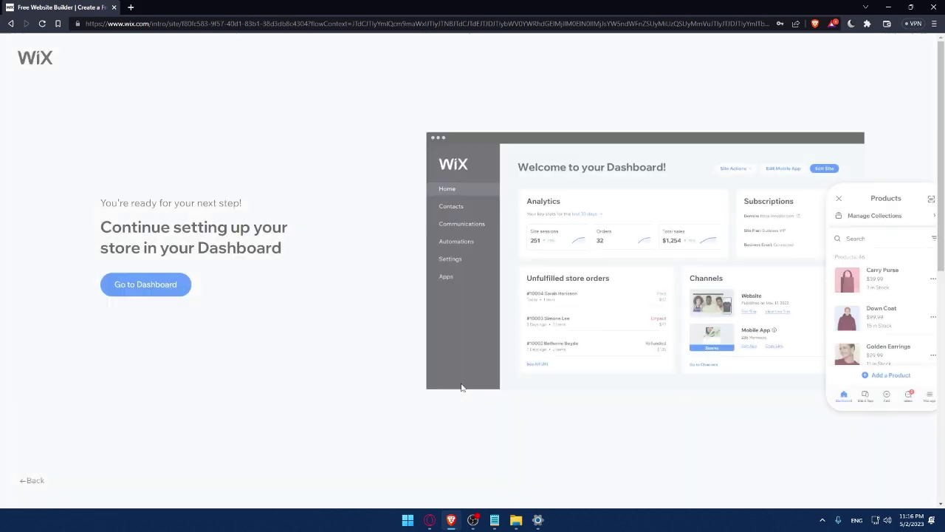
{"action": "left_click", "coordinate": [161, 290]}
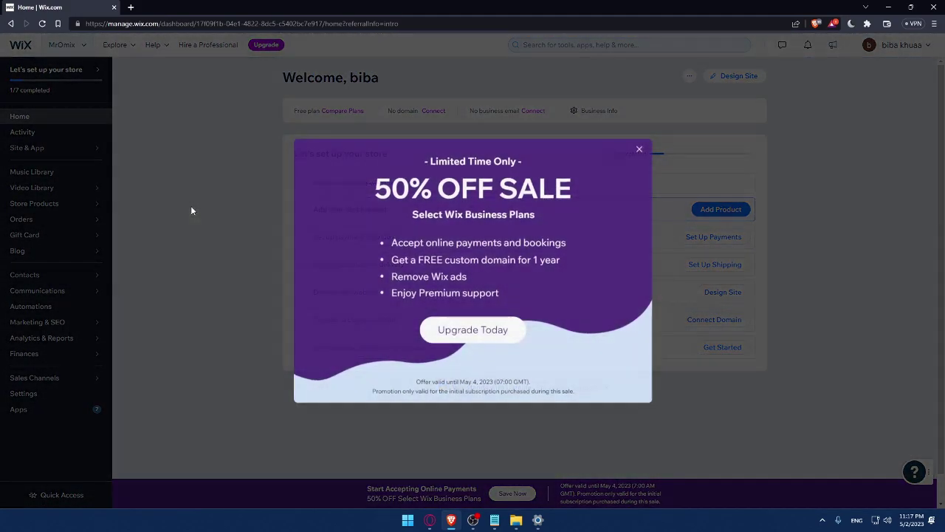
Close the 50% OFF sale offer on the MrOmix dashboard.
{"action": "left_click", "coordinate": [639, 150]}
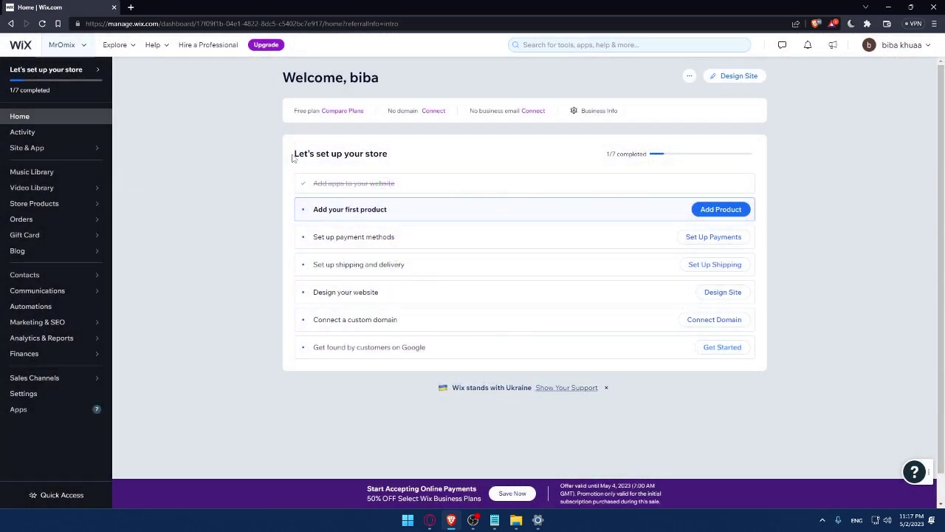
{"action": "left_click_drag", "start_coordinate": [288, 157], "coordinate": [388, 156]}
{"action": "left_click", "coordinate": [436, 154]}
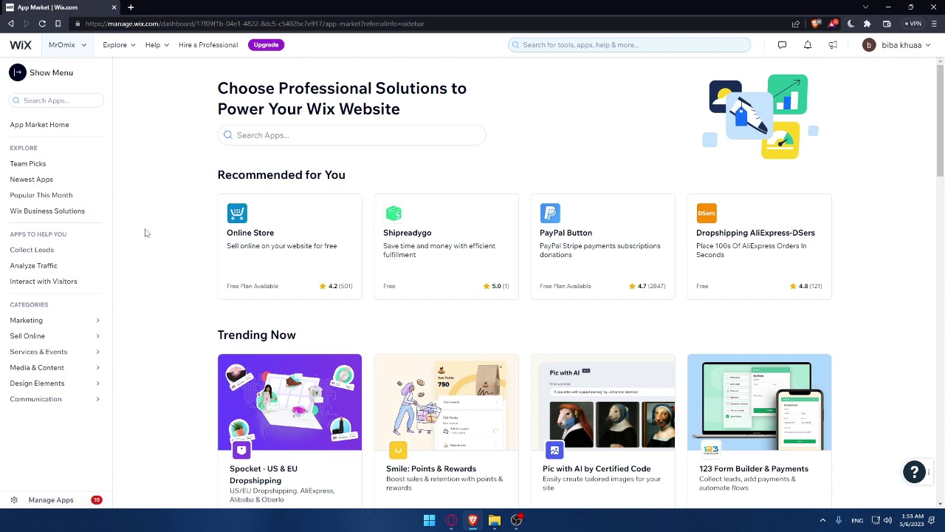
Search the App Market for 'printful' to list the 37 matching apps.
{"action": "left_click", "coordinate": [287, 137]}
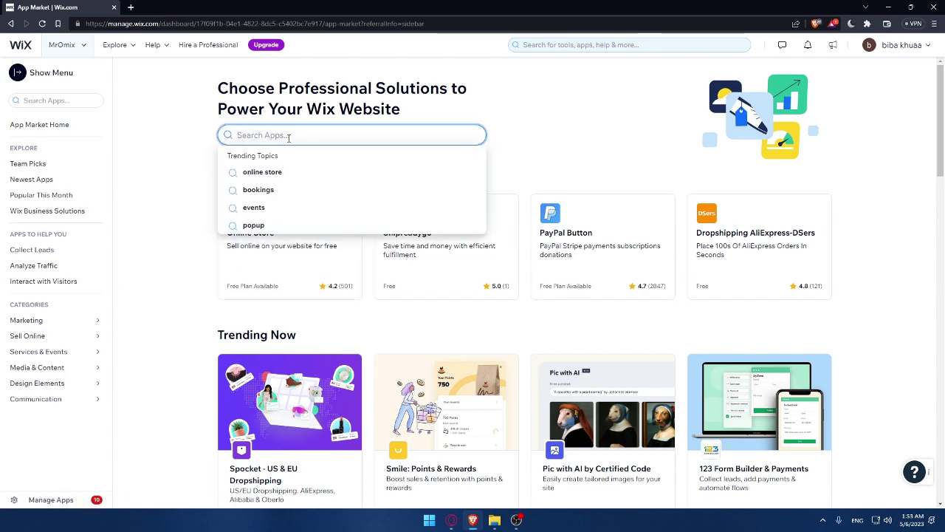
{"action": "type", "text": "tri"}
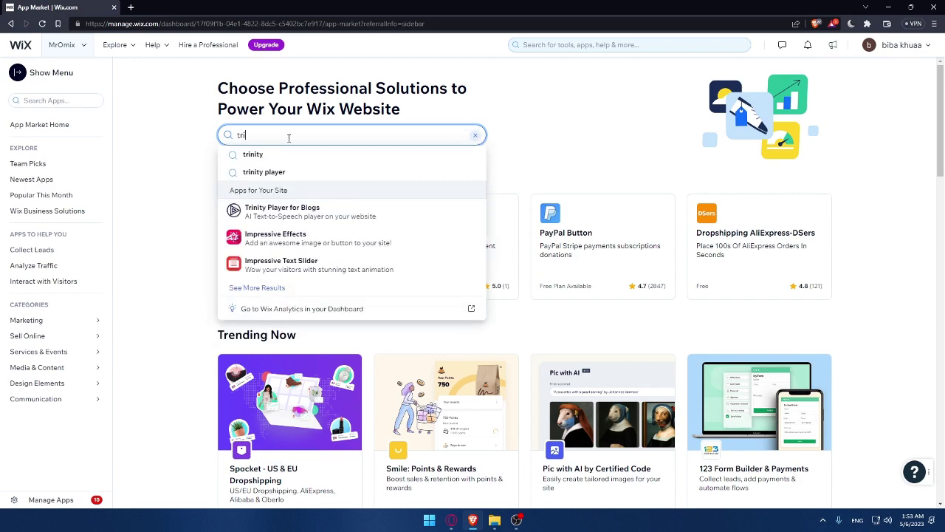
{"action": "key", "text": "BackSpace"}
{"action": "key", "text": "BackSpace"}
{"action": "key", "text": "BackSpace"}
{"action": "type", "text": "prin"}
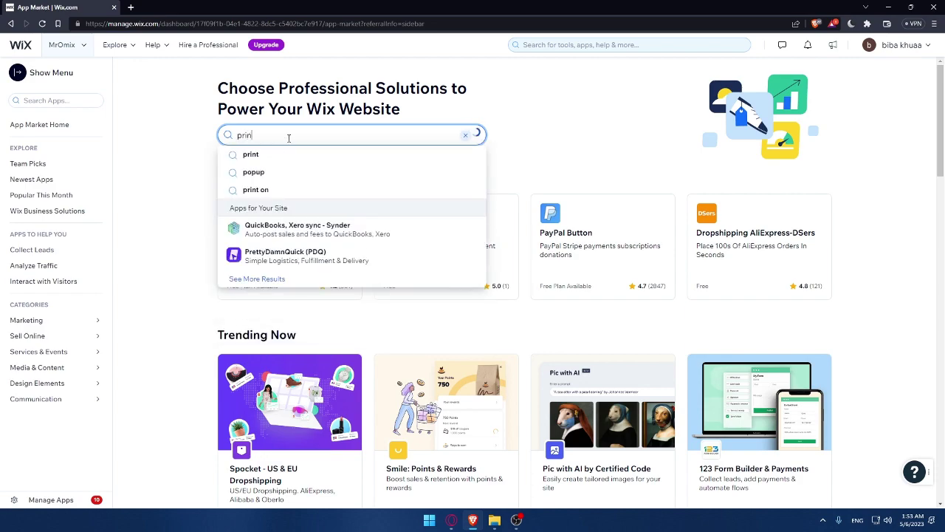
{"action": "type", "text": "tful"}
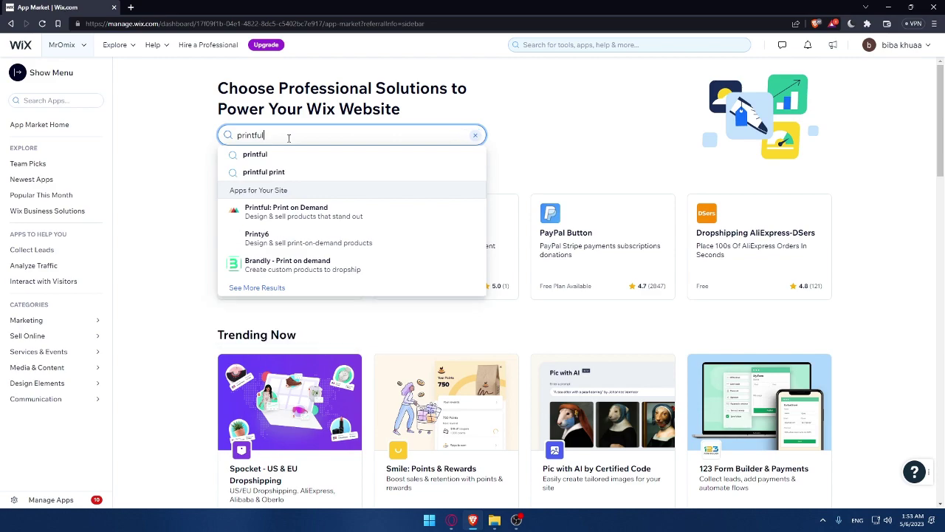
{"action": "key", "text": "Return"}
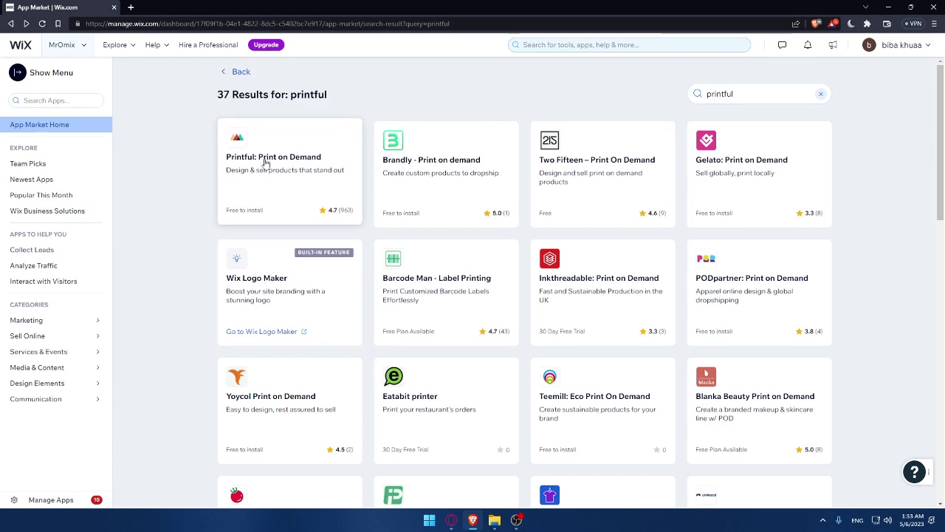
Open the Printful: Print on Demand app page, note its worldwide availability, and open the dashboard Home in a new tab.
{"action": "left_click", "coordinate": [301, 167]}
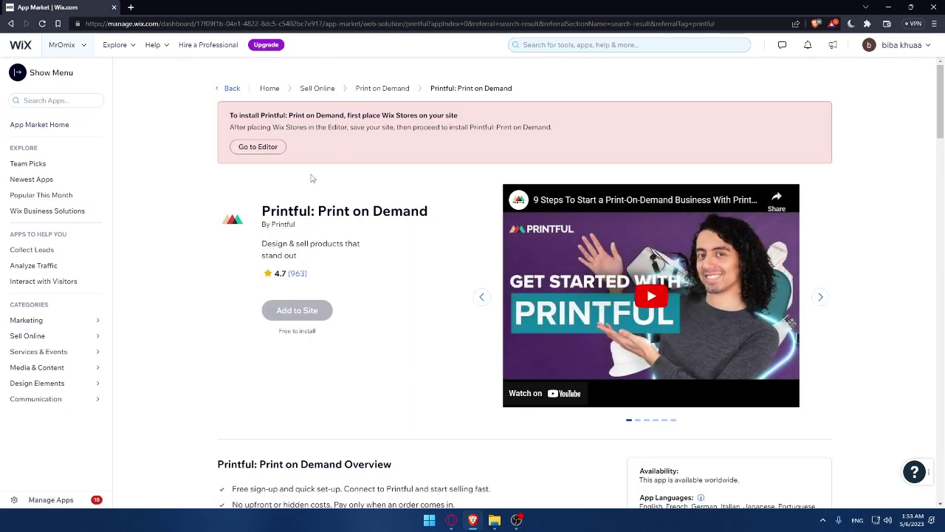
{"action": "scroll", "coordinate": [465, 239], "scroll_direction": "down", "scroll_amount": 2}
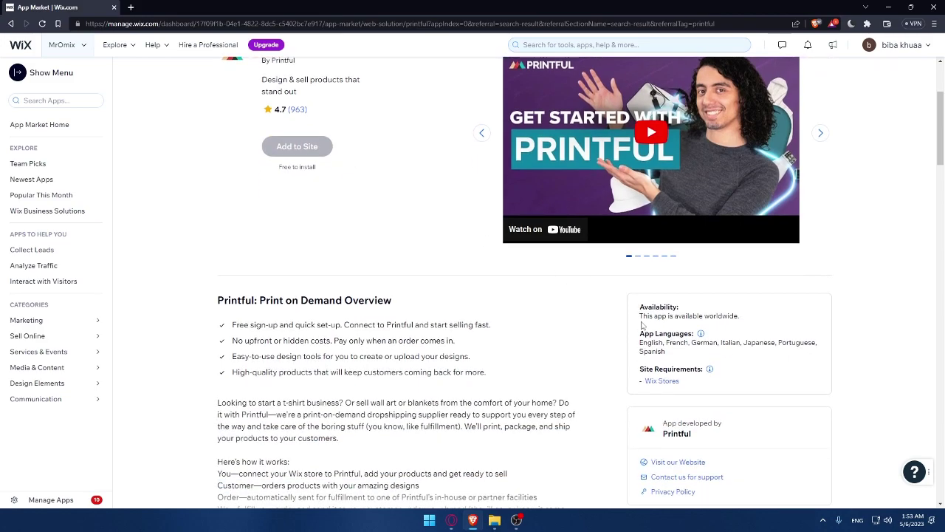
{"action": "left_click_drag", "start_coordinate": [641, 325], "coordinate": [749, 322]}
{"action": "left_click", "coordinate": [772, 319]}
{"action": "scroll", "coordinate": [342, 223], "scroll_direction": "up", "scroll_amount": 1}
{"action": "mouse_move", "coordinate": [23, 45]}
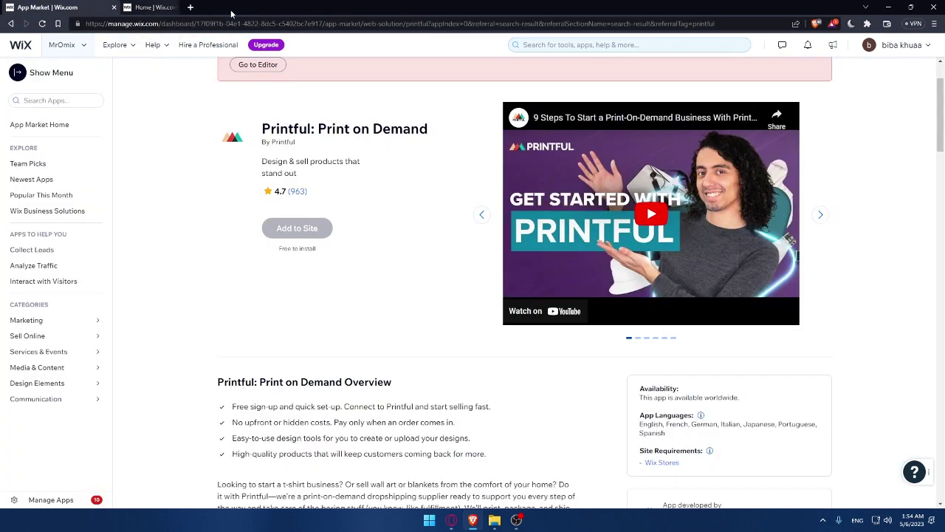
Close the dashboard tab and review the Printful overview's Connect to Printful phrase and benefit lines.
{"action": "left_click", "coordinate": [231, 7]}
{"action": "scroll", "coordinate": [409, 190], "scroll_direction": "down", "scroll_amount": 2}
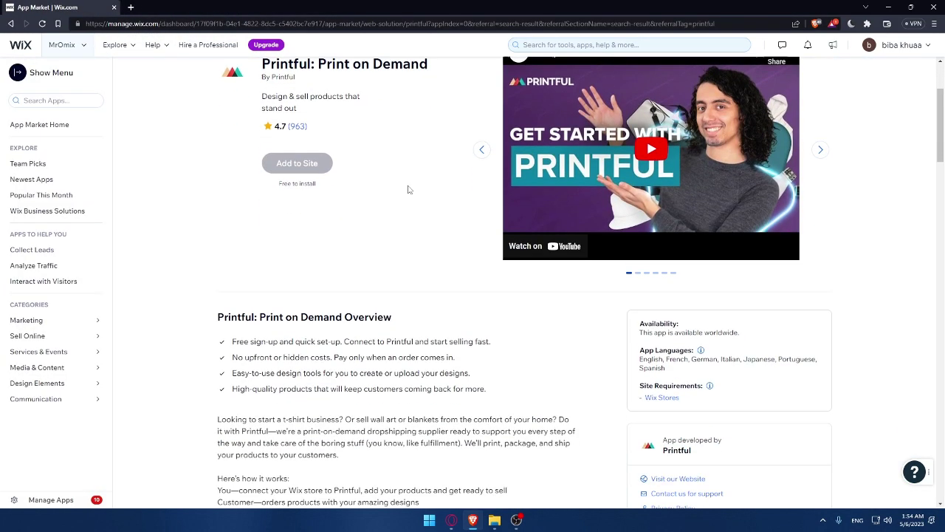
{"action": "scroll", "coordinate": [242, 226], "scroll_direction": "up", "scroll_amount": 1}
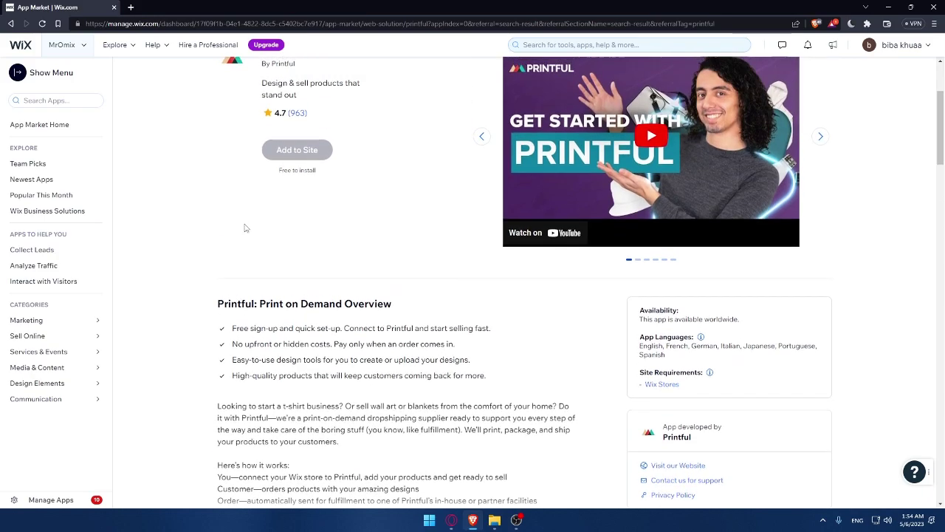
{"action": "scroll", "coordinate": [295, 223], "scroll_direction": "up", "scroll_amount": 2}
{"action": "scroll", "coordinate": [369, 234], "scroll_direction": "down", "scroll_amount": 2}
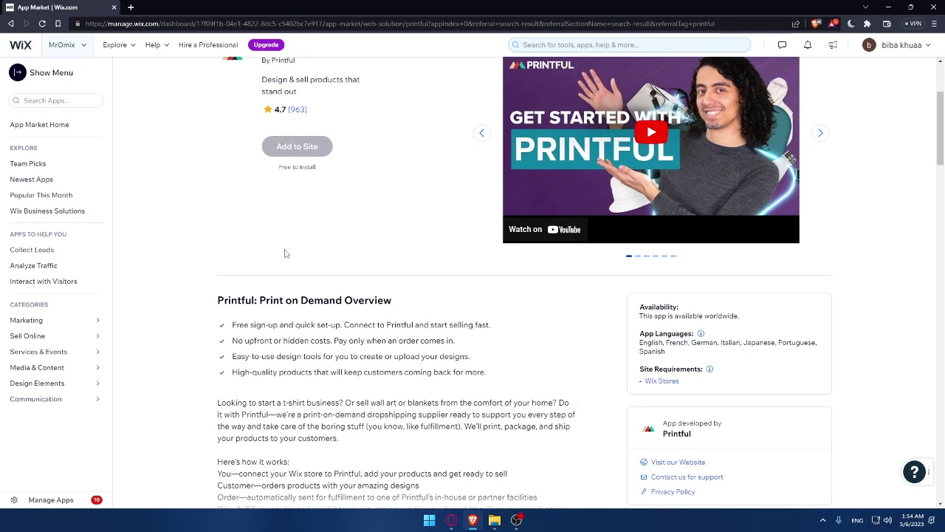
{"action": "scroll", "coordinate": [287, 253], "scroll_direction": "down", "scroll_amount": 1}
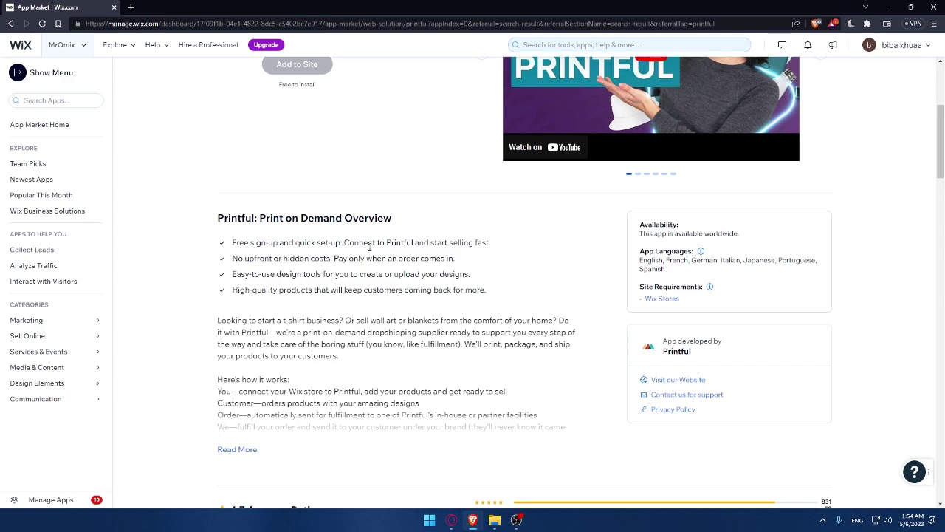
{"action": "left_click_drag", "start_coordinate": [345, 245], "coordinate": [416, 252]}
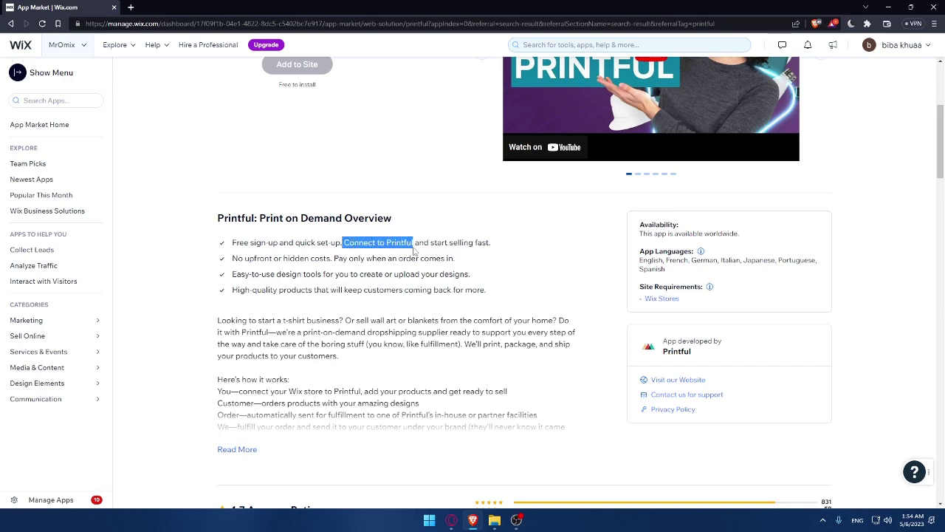
{"action": "left_click", "coordinate": [565, 242]}
{"action": "left_click_drag", "start_coordinate": [232, 258], "coordinate": [493, 290]}
{"action": "left_click", "coordinate": [502, 289]}
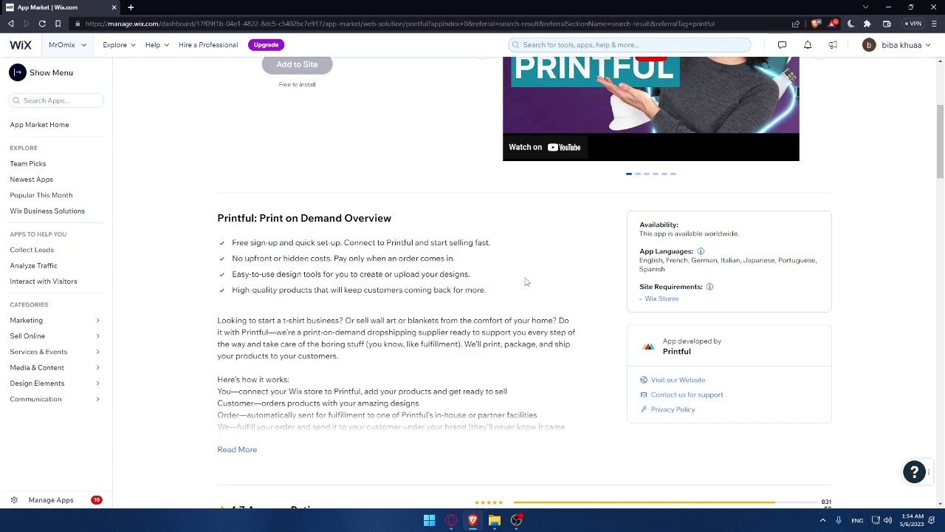
Expand the full app description and check why Add to Site is disabled until Wix Stores is added.
{"action": "left_click", "coordinate": [248, 448]}
{"action": "left_click_drag", "start_coordinate": [230, 243], "coordinate": [353, 366]}
{"action": "scroll", "coordinate": [353, 366], "scroll_direction": "down", "scroll_amount": 2}
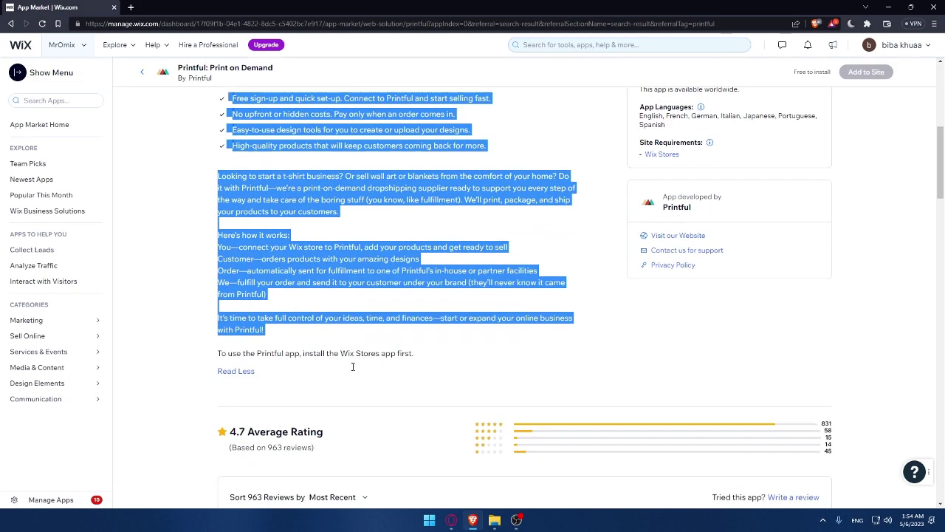
{"action": "left_click", "coordinate": [495, 323]}
{"action": "scroll", "coordinate": [493, 323], "scroll_direction": "up", "scroll_amount": 5}
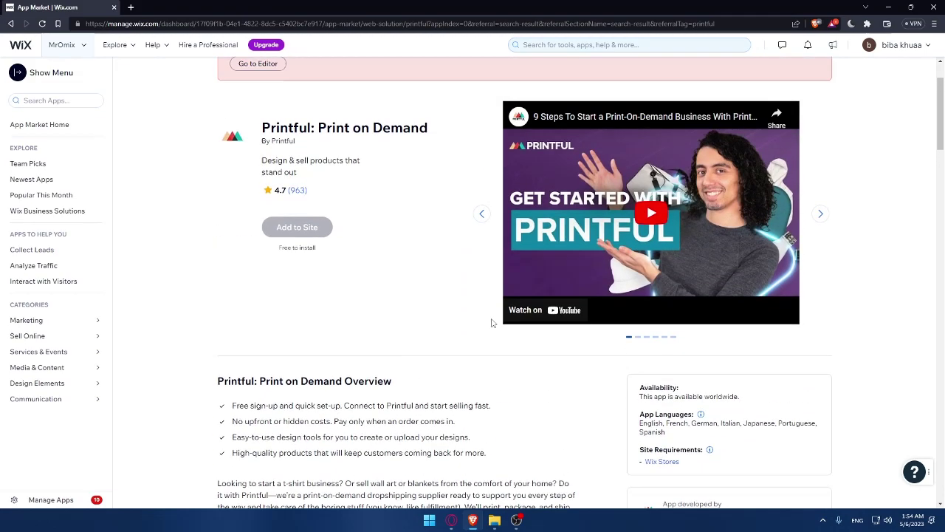
{"action": "scroll", "coordinate": [441, 308], "scroll_direction": "up", "scroll_amount": 2}
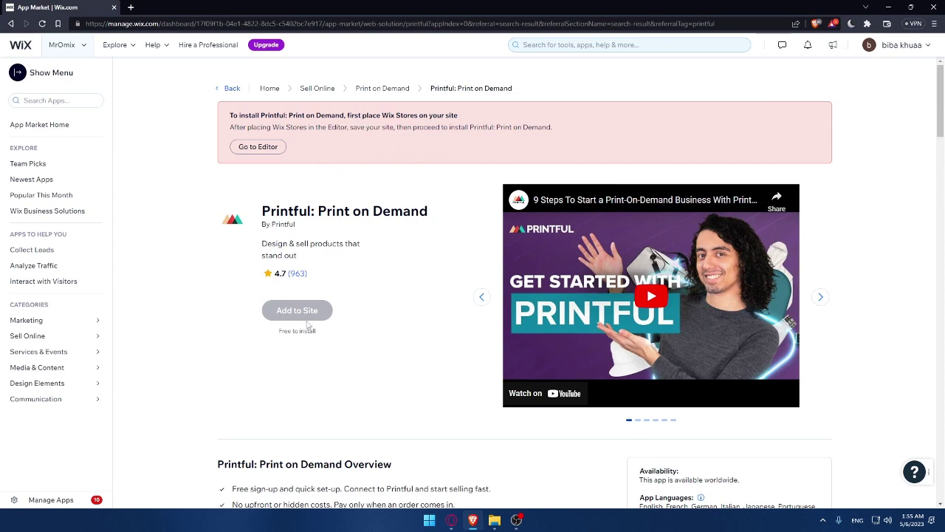
{"action": "mouse_move", "coordinate": [263, 313]}
Check the Printful app's 4.7 average rating from 963 reviews.
{"action": "scroll", "coordinate": [361, 323], "scroll_direction": "down", "scroll_amount": 8}
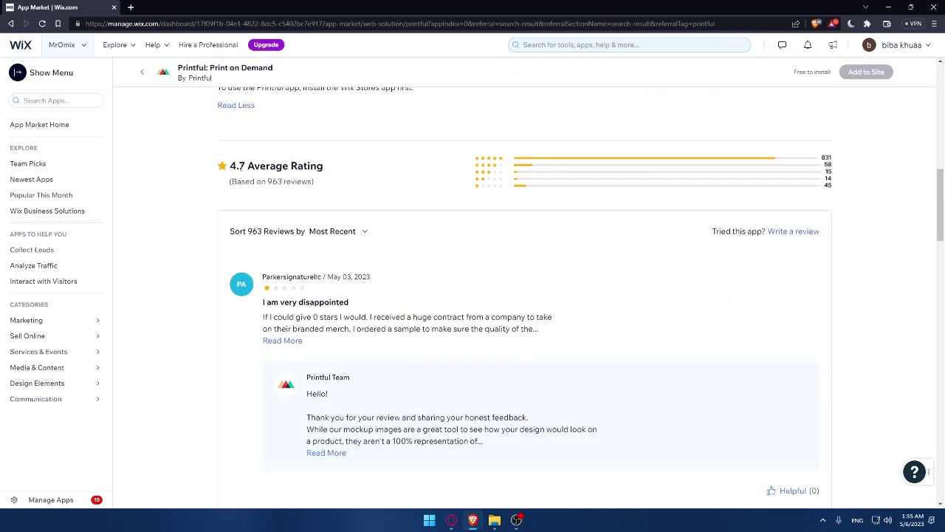
{"action": "left_click_drag", "start_coordinate": [247, 165], "coordinate": [231, 166]}
{"action": "left_click", "coordinate": [232, 167]}
{"action": "scroll", "coordinate": [417, 190], "scroll_direction": "down", "scroll_amount": 1}
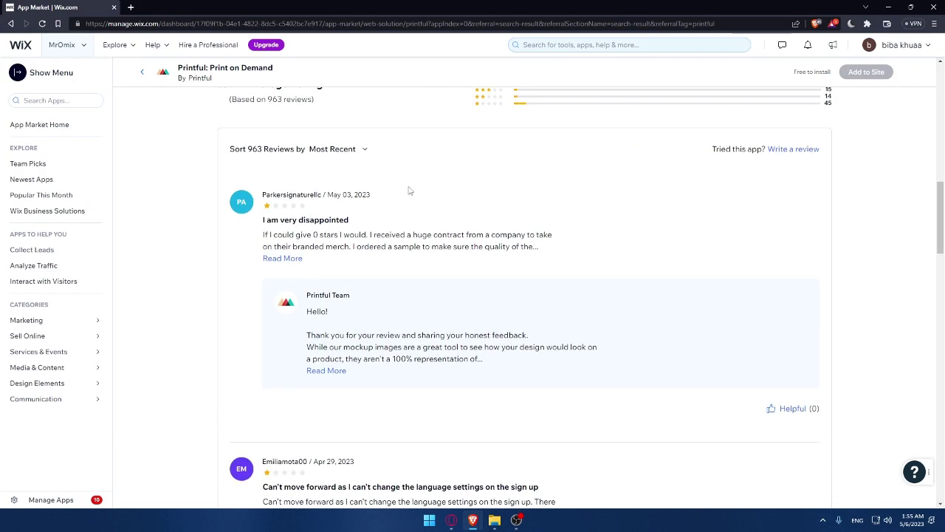
{"action": "scroll", "coordinate": [409, 193], "scroll_direction": "up", "scroll_amount": 2}
{"action": "left_click_drag", "start_coordinate": [246, 257], "coordinate": [228, 251]}
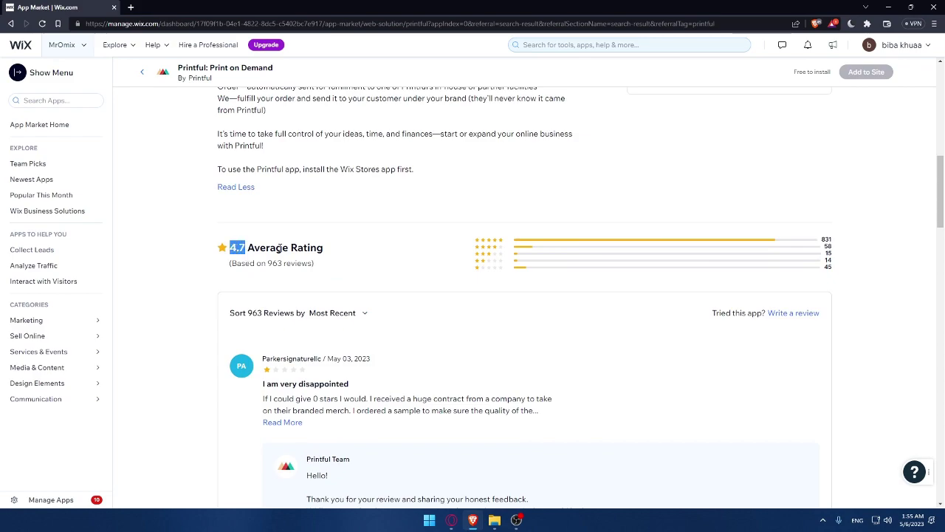
Go through the user reviews down to the free Pay as you go pricing plan.
{"action": "scroll", "coordinate": [387, 255], "scroll_direction": "down", "scroll_amount": 2}
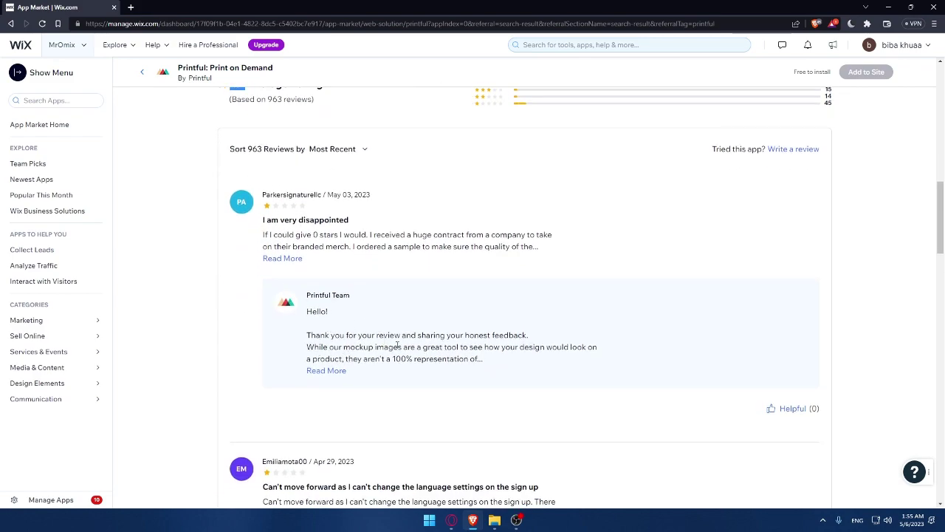
{"action": "scroll", "coordinate": [396, 345], "scroll_direction": "down", "scroll_amount": 1}
{"action": "scroll", "coordinate": [366, 288], "scroll_direction": "down", "scroll_amount": 2}
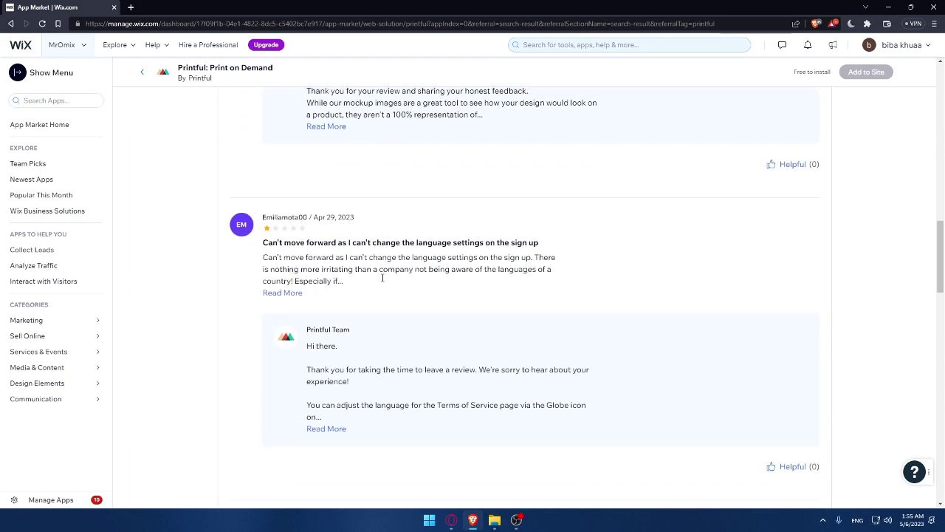
{"action": "scroll", "coordinate": [381, 240], "scroll_direction": "down", "scroll_amount": 3}
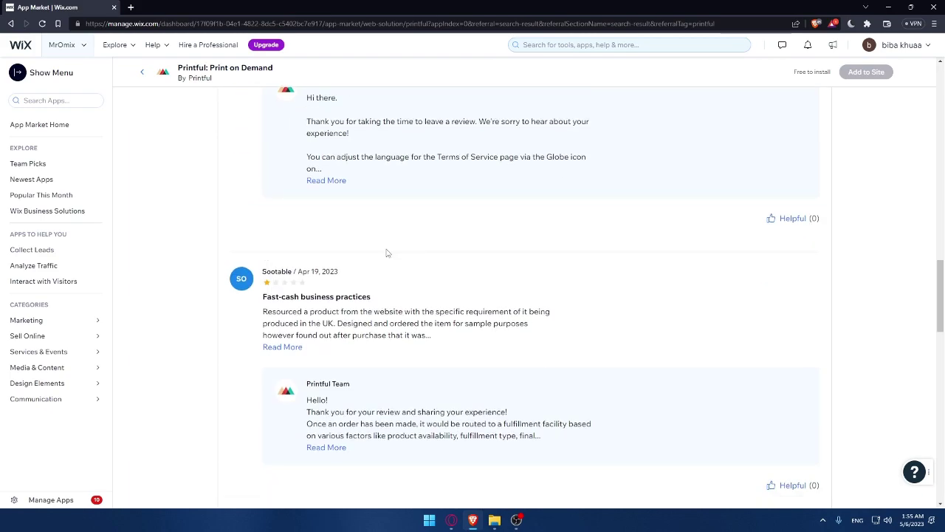
{"action": "scroll", "coordinate": [385, 253], "scroll_direction": "down", "scroll_amount": 10}
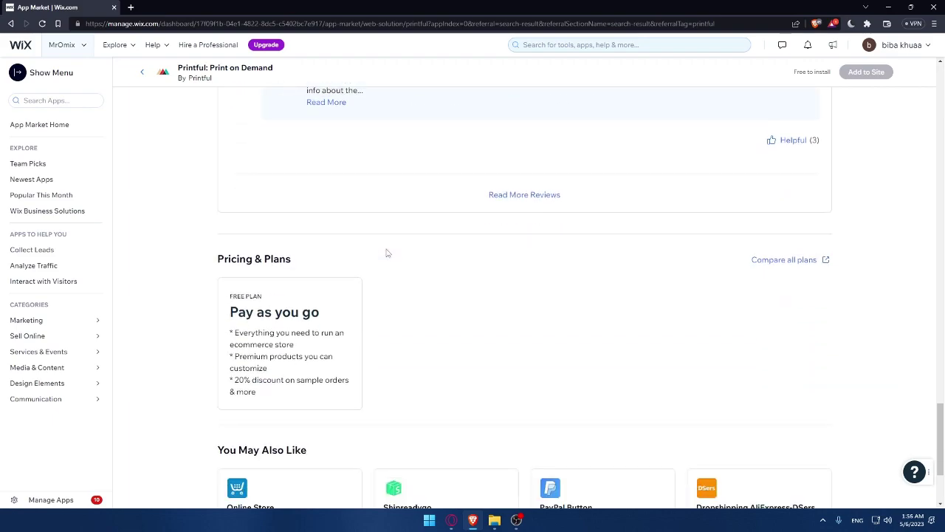
Return to the top of the Printful page showing the Wix Stores install requirement.
{"action": "scroll", "coordinate": [373, 296], "scroll_direction": "up", "scroll_amount": 20}
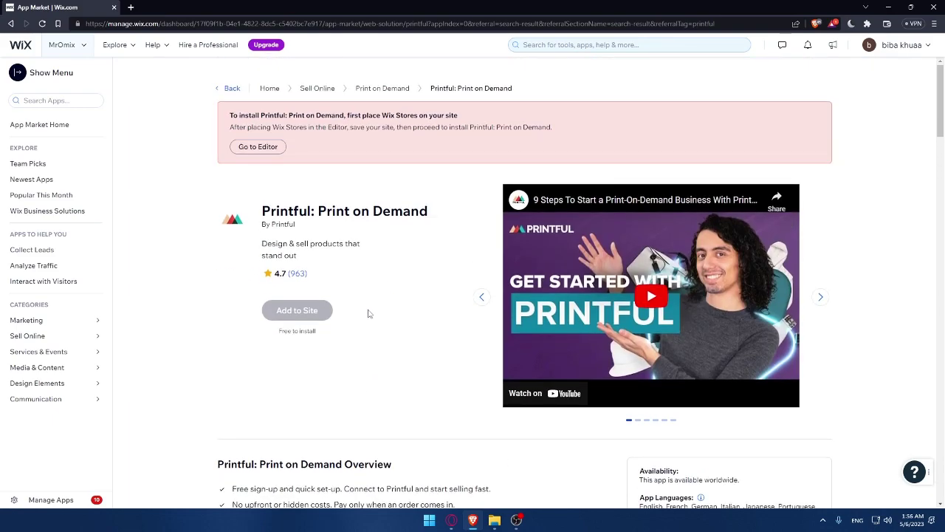